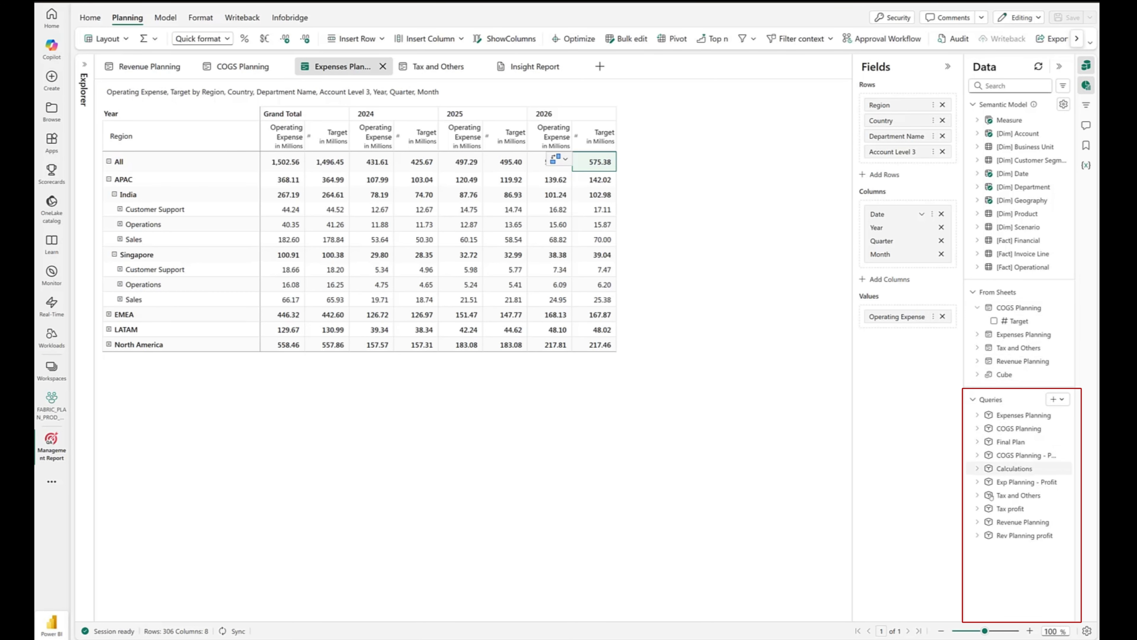
- Expand the Final Plan query to view the fields it contains
{"action": "left_click", "coordinate": [977, 441]}
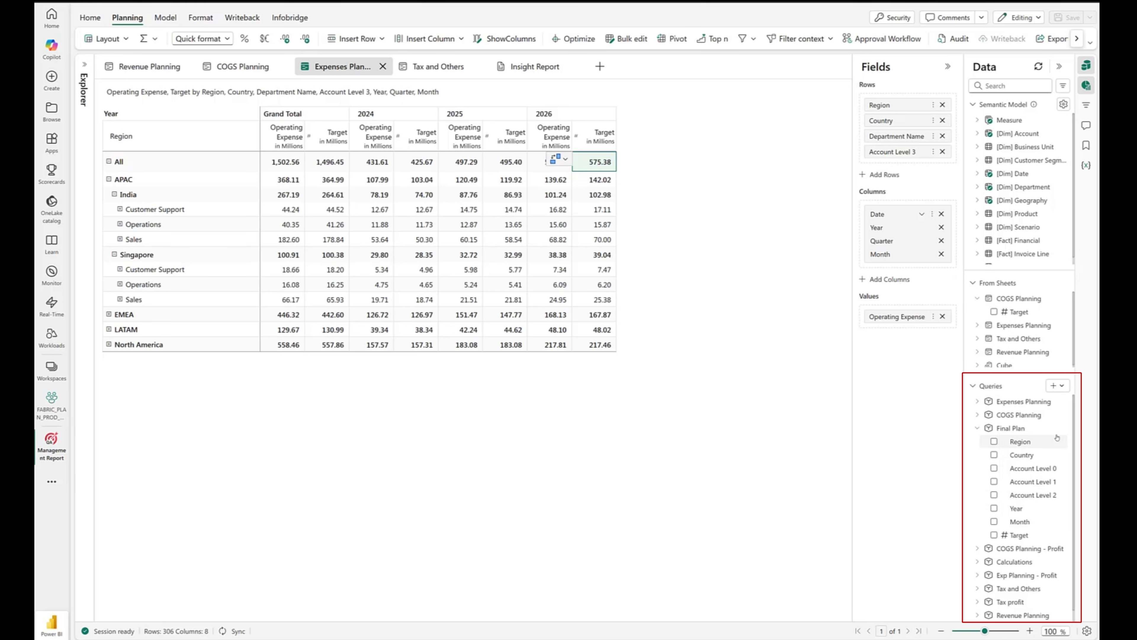
{"action": "left_click", "coordinate": [1063, 428]}
{"action": "left_click", "coordinate": [1039, 444]}
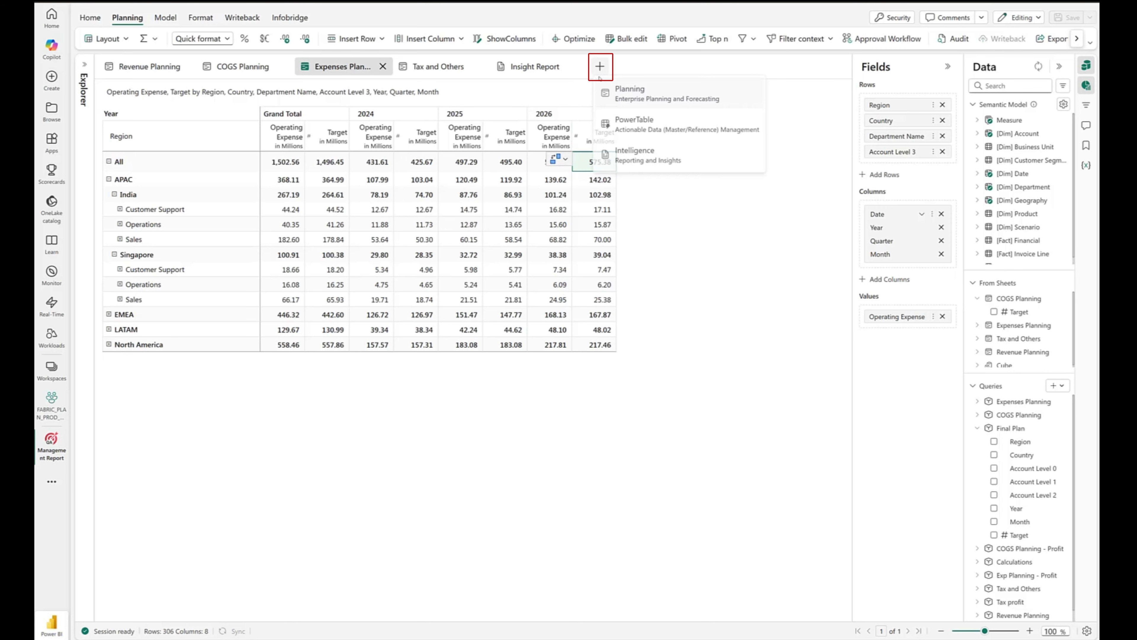
- Create a new Intelligence sheet named Report
{"action": "left_click", "coordinate": [629, 156]}
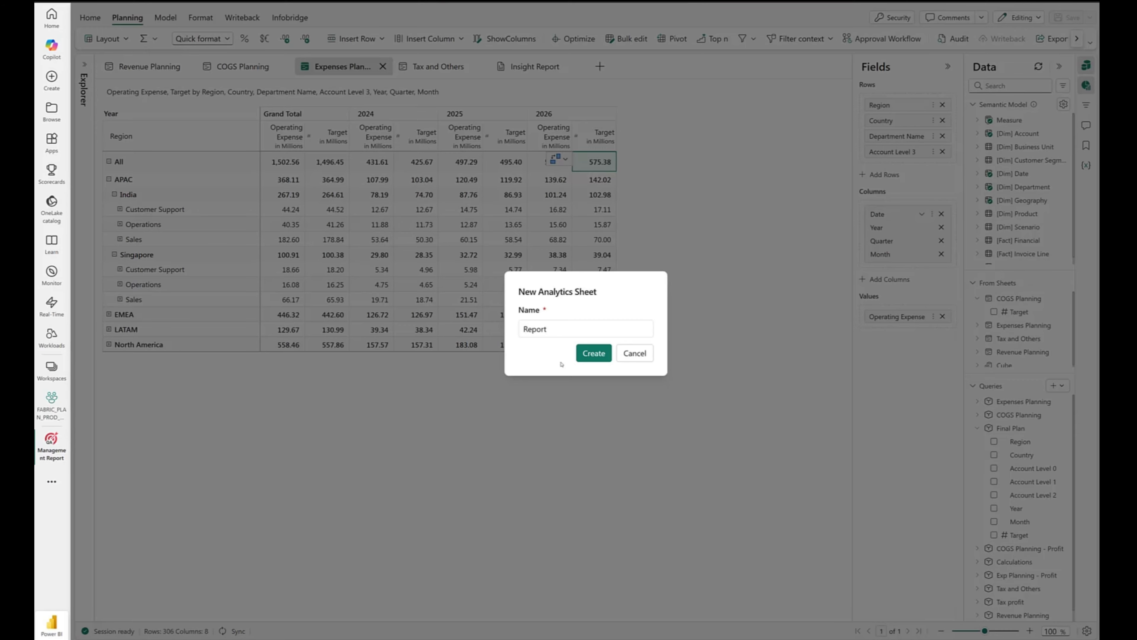
{"action": "left_click", "coordinate": [583, 354]}
- Add a page-level filter on the date hierarchy's Year field, limited to 2026
{"action": "left_click", "coordinate": [1087, 105]}
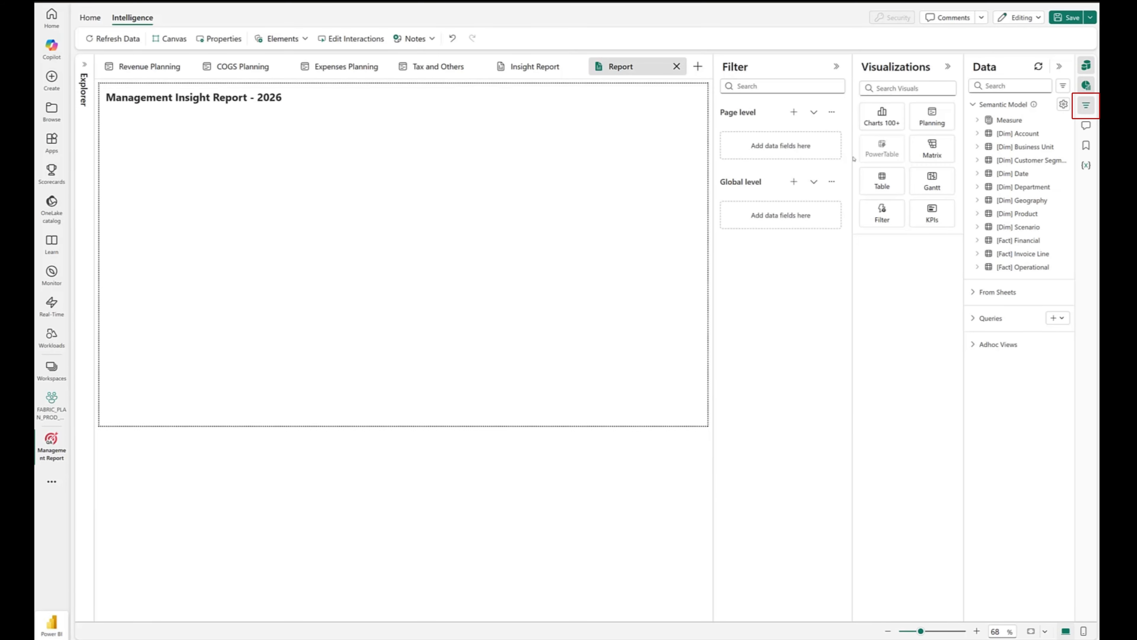
{"action": "left_click", "coordinate": [793, 112]}
{"action": "left_click", "coordinate": [766, 174]}
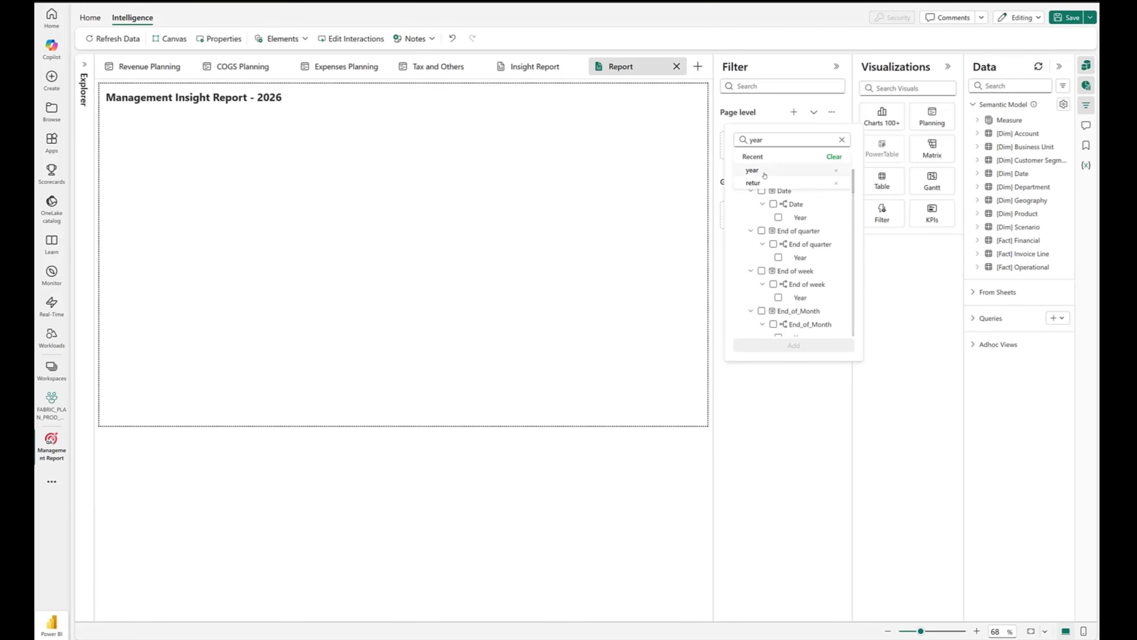
{"action": "left_click", "coordinate": [777, 220]}
{"action": "left_click", "coordinate": [830, 139]}
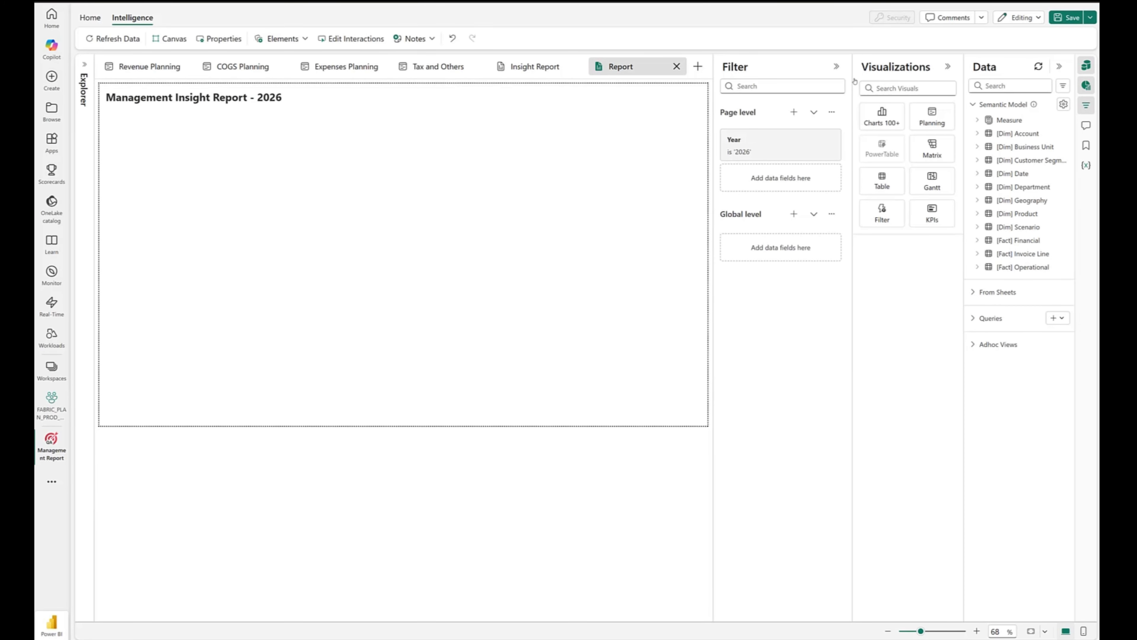
{"action": "left_click", "coordinate": [838, 67]}
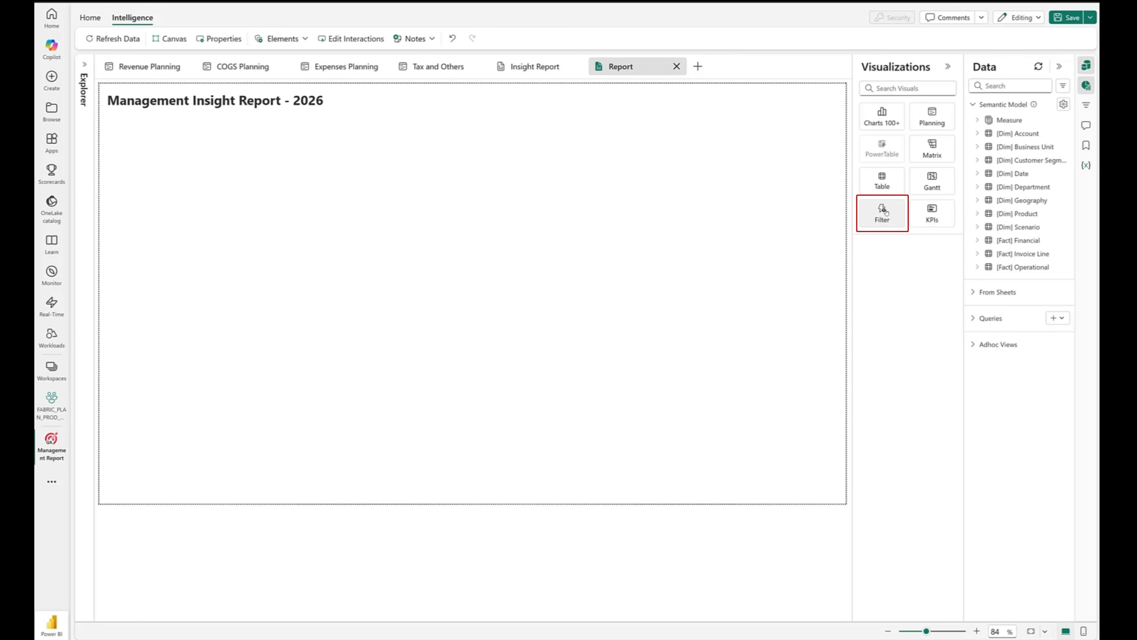
- Add a Filter visual to the report and assign Region from the Geography table as its category
{"action": "left_click", "coordinate": [886, 210]}
{"action": "left_click", "coordinate": [977, 200]}
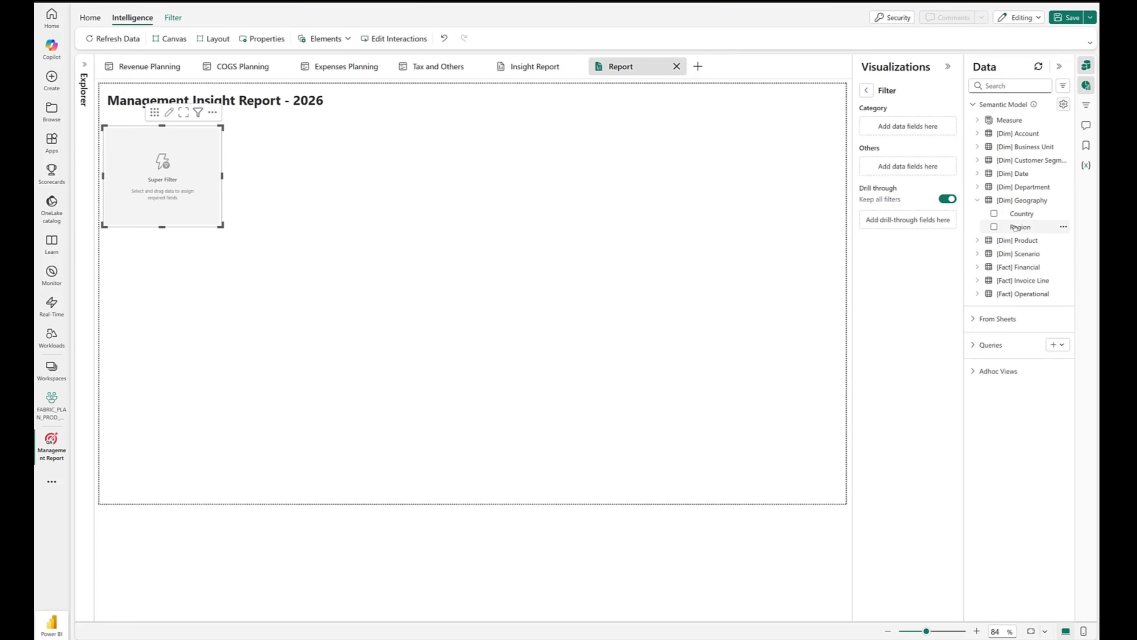
{"action": "left_click_drag", "start_coordinate": [1020, 226], "coordinate": [893, 131]}
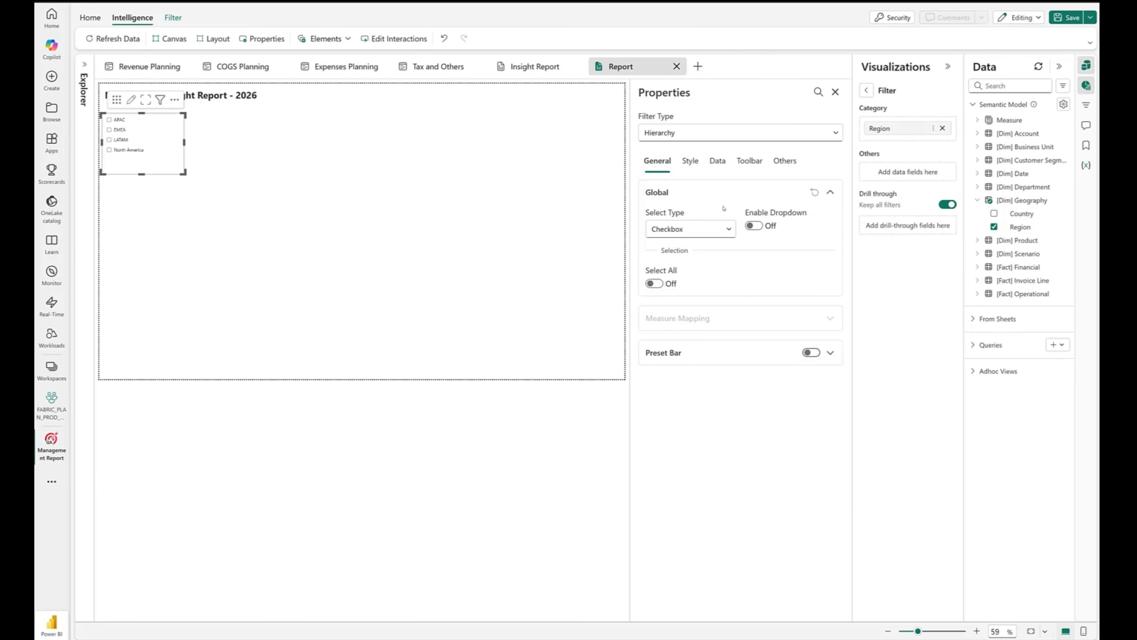
- Set the Region filter's type to Facet and its filter style to Radio
{"action": "left_click", "coordinate": [672, 133]}
{"action": "left_click", "coordinate": [673, 157]}
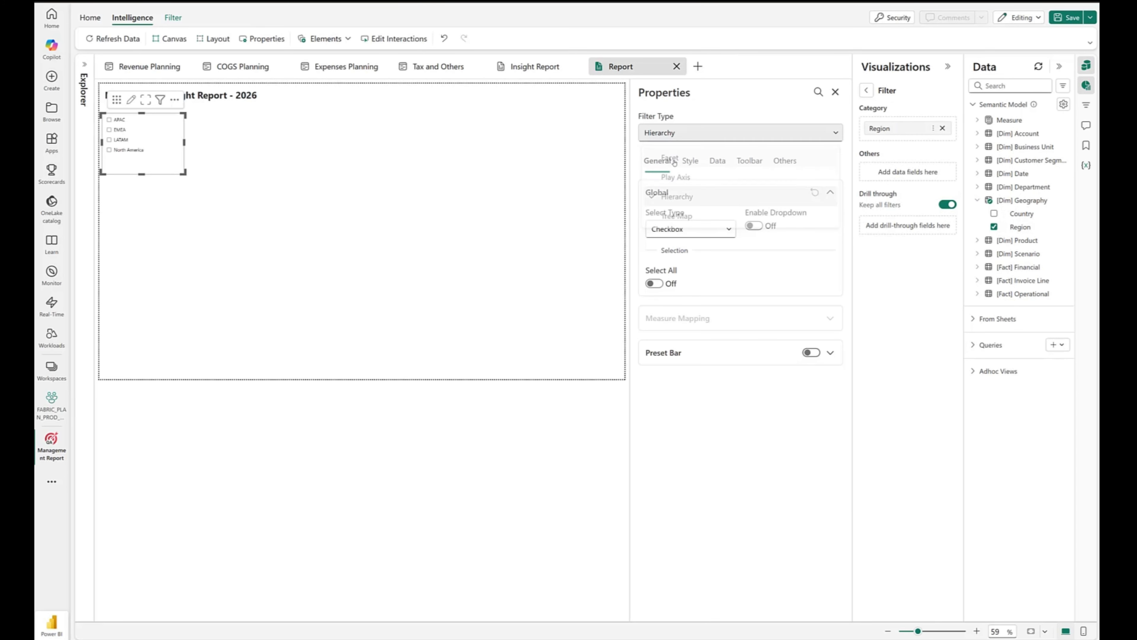
{"action": "left_click", "coordinate": [693, 250]}
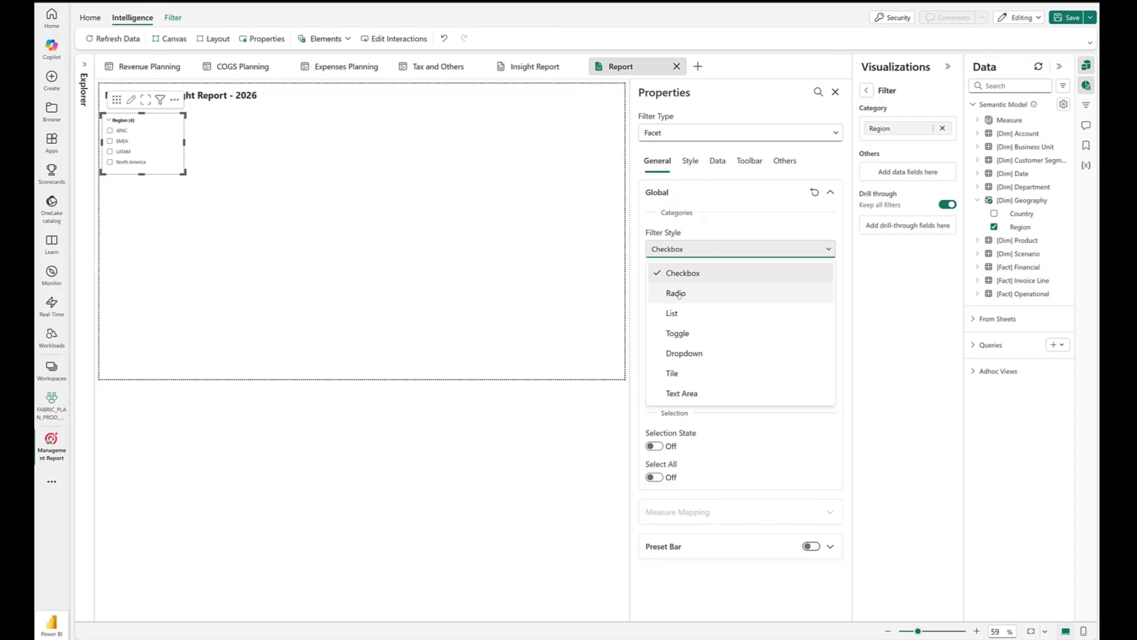
{"action": "left_click", "coordinate": [679, 296]}
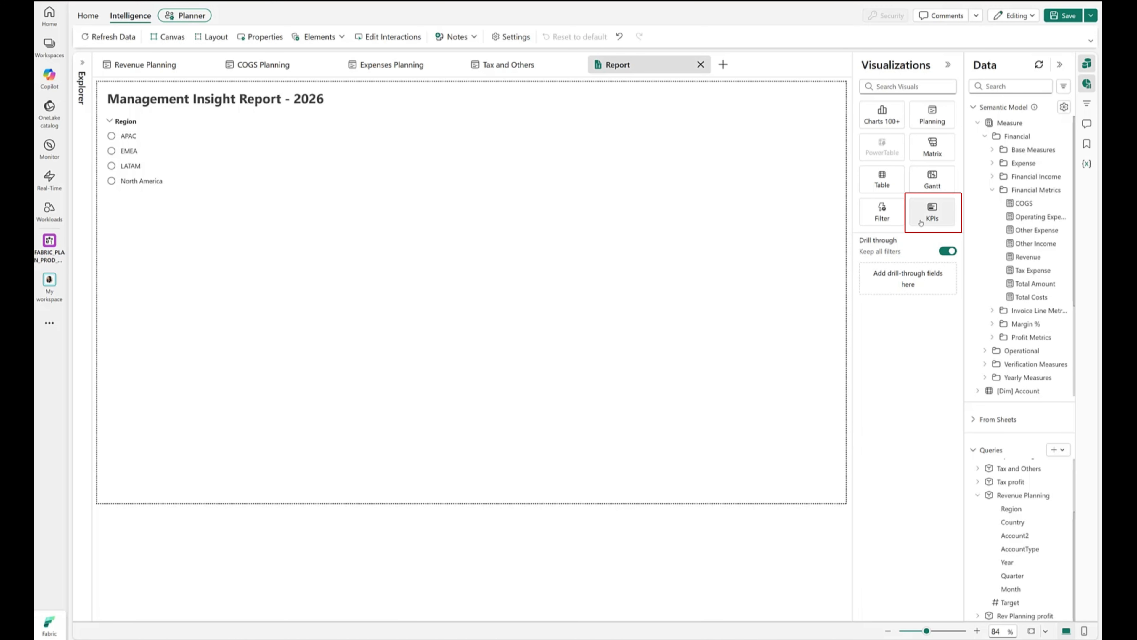
- Add a KPI card with Revenue as the actual and the Revenue Planning query's Target as Comparison 2
{"action": "left_click", "coordinate": [932, 213]}
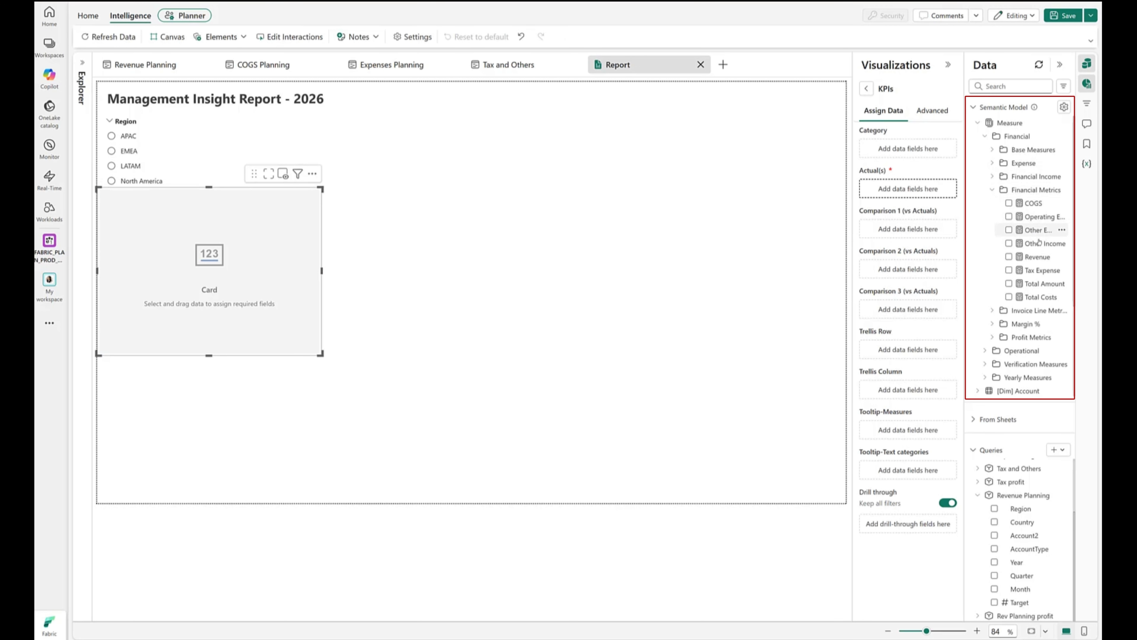
{"action": "left_click", "coordinate": [1035, 256]}
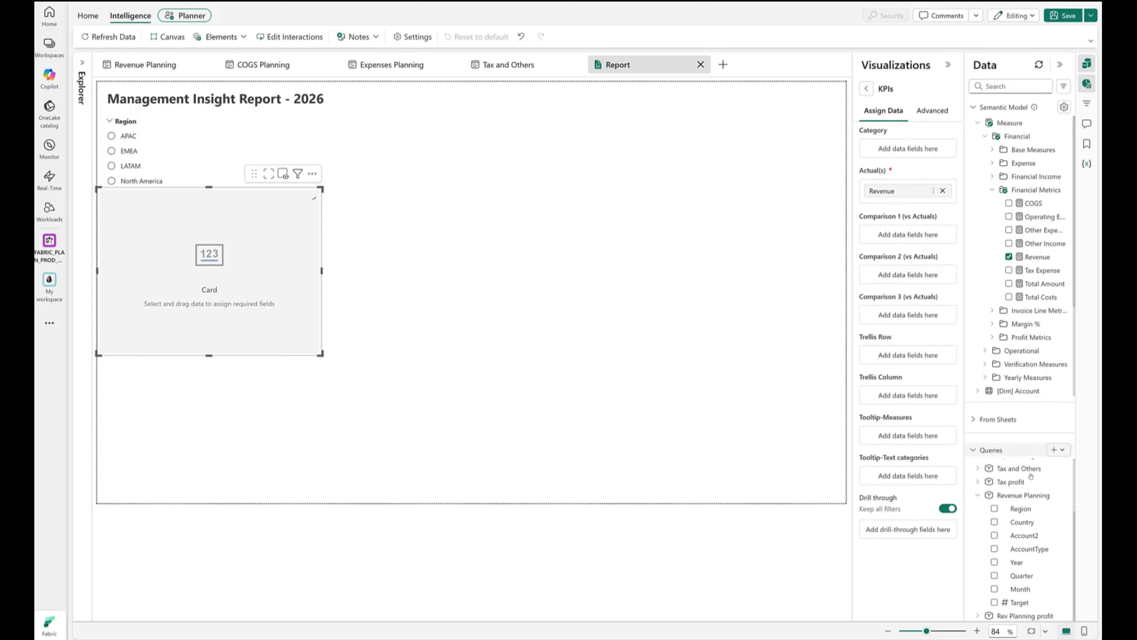
{"action": "left_click_drag", "start_coordinate": [1019, 602], "coordinate": [909, 276]}
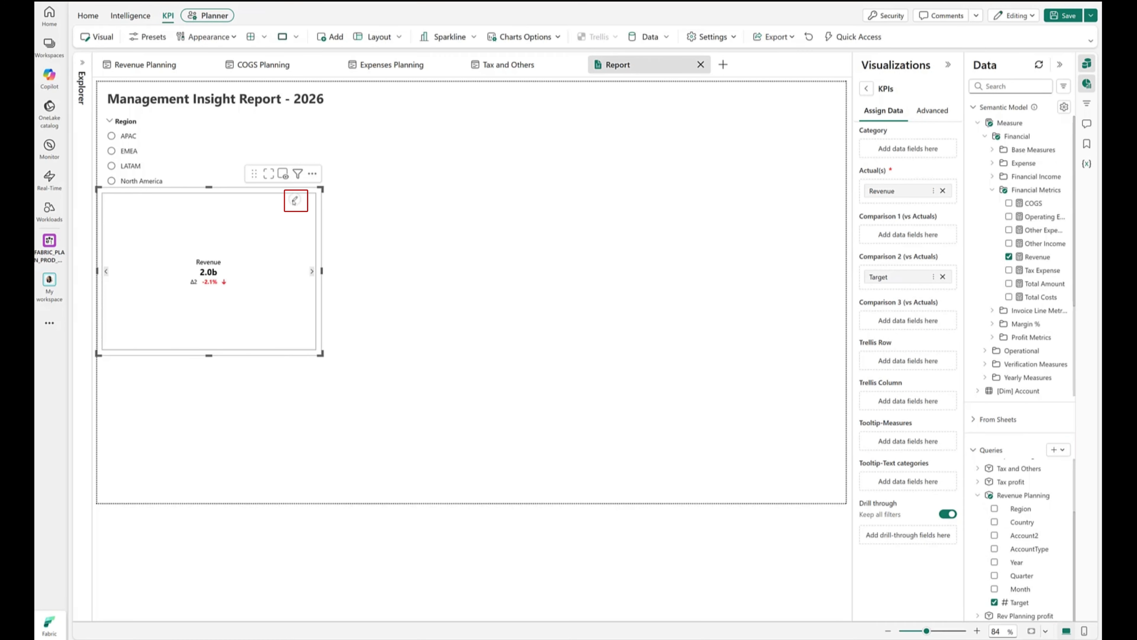
- Apply the last Variance preset, showing var. (AC vs Target), to the Revenue KPI card
{"action": "left_click", "coordinate": [296, 201]}
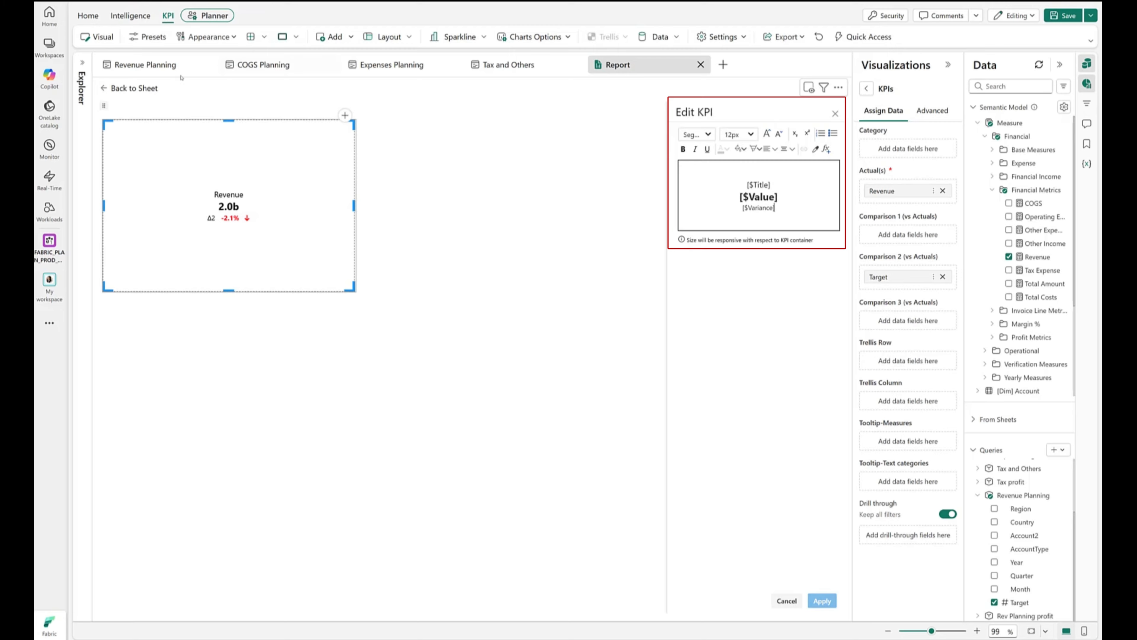
{"action": "left_click", "coordinate": [153, 37]}
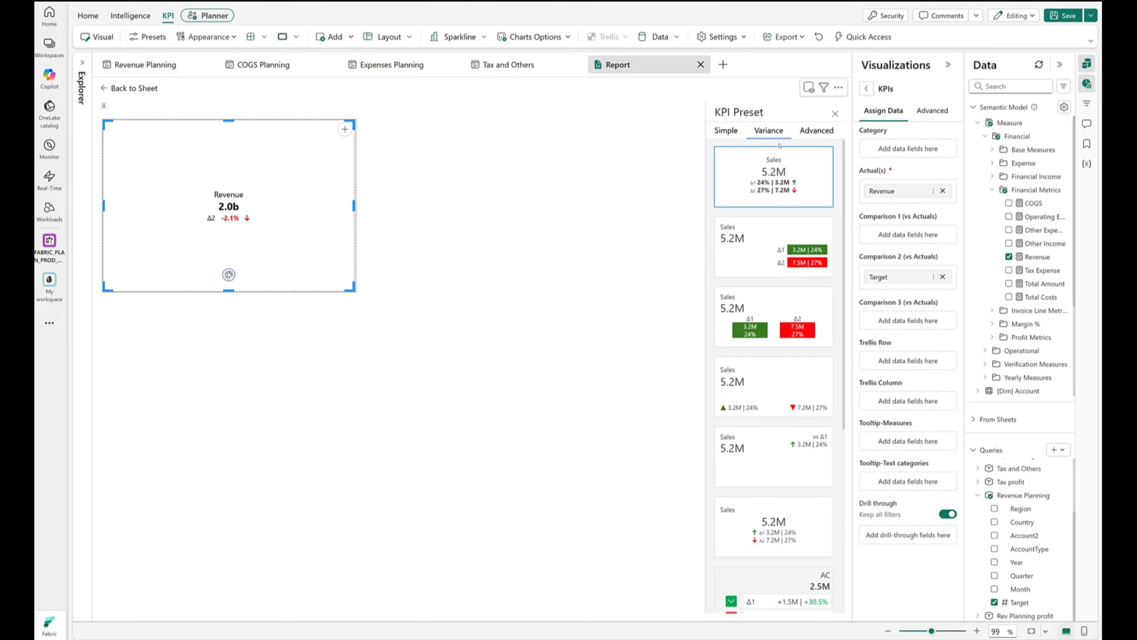
{"action": "scroll", "coordinate": [788, 329], "scroll_direction": "down", "scroll_amount": 7}
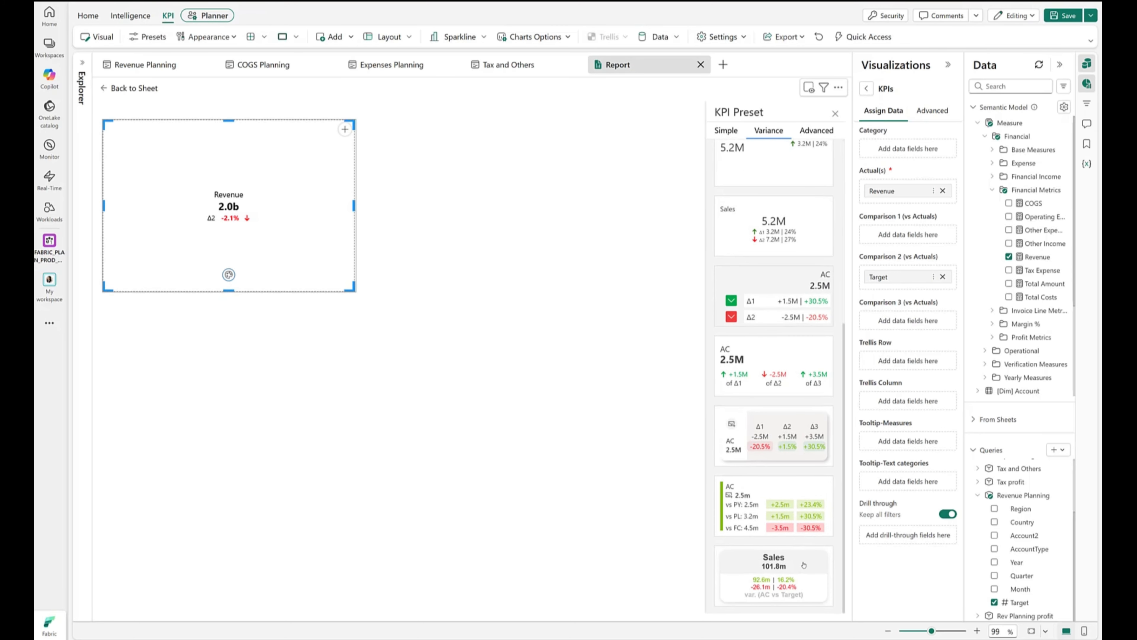
{"action": "left_click", "coordinate": [773, 576]}
{"action": "left_click", "coordinate": [836, 113]}
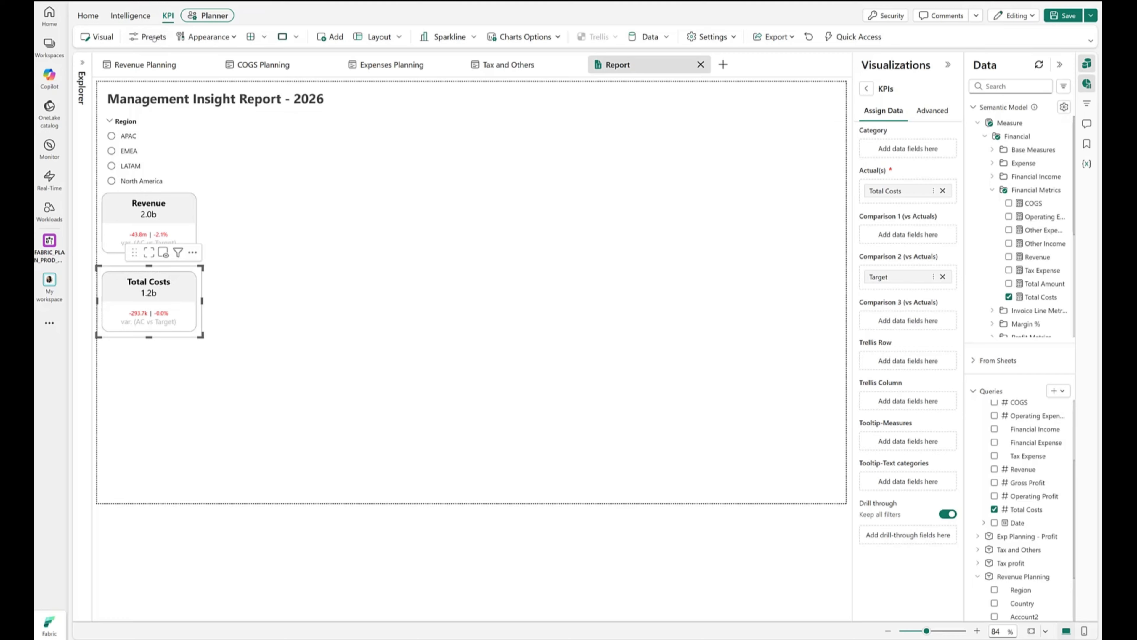
- Invert the variance colors of the Total Costs KPI card and return to the report sheet
{"action": "left_click", "coordinate": [200, 36]}
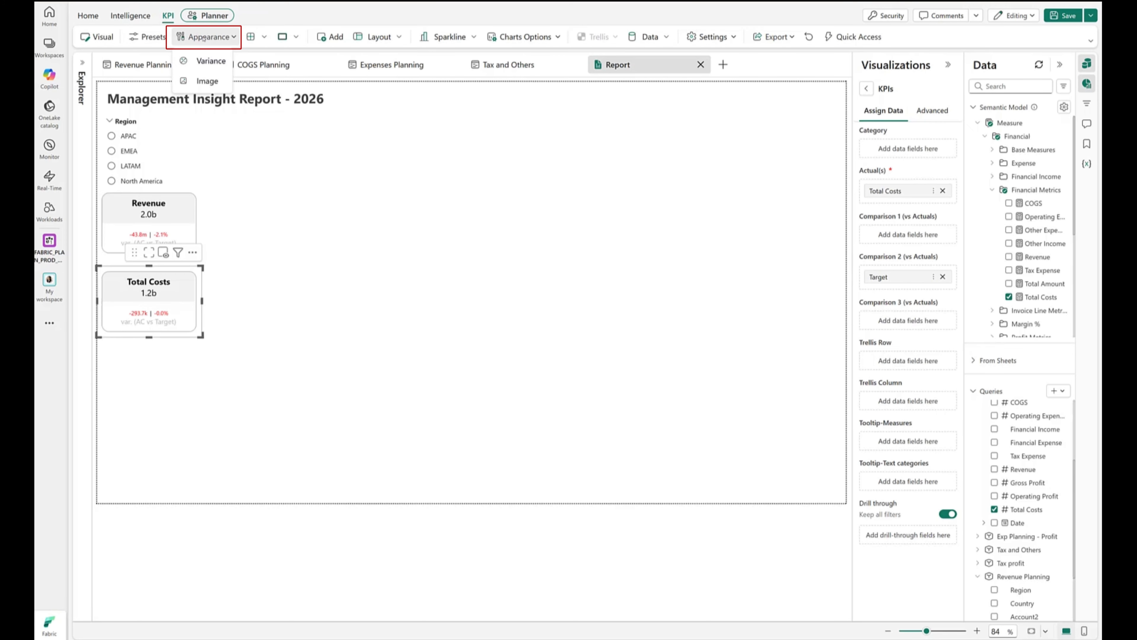
{"action": "left_click", "coordinate": [209, 61]}
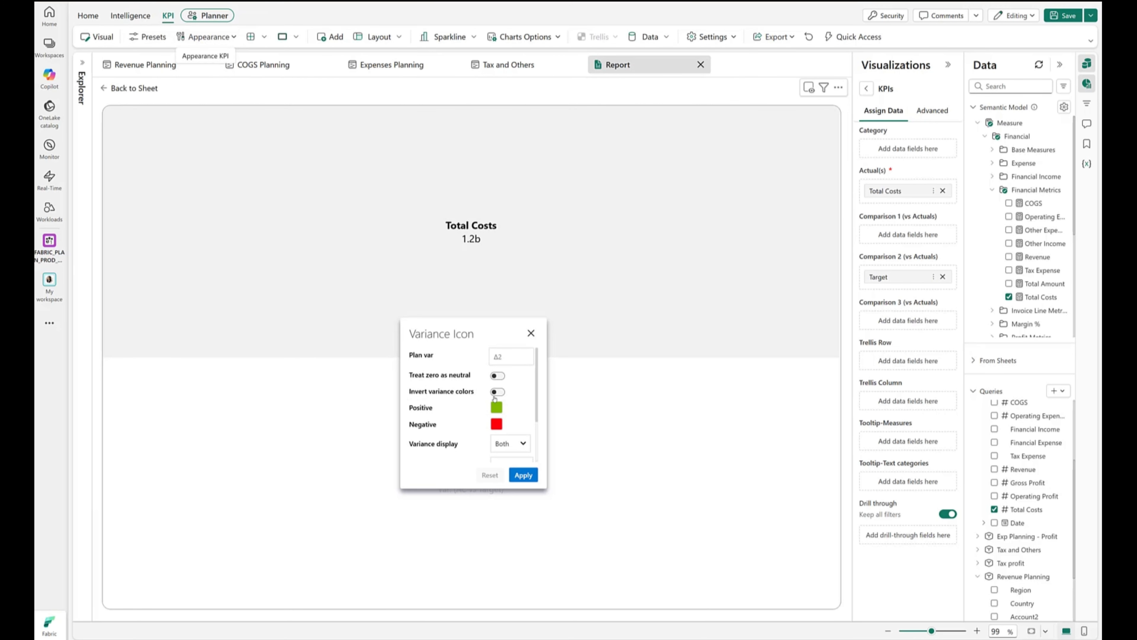
{"action": "left_click", "coordinate": [497, 392]}
{"action": "left_click", "coordinate": [523, 475]}
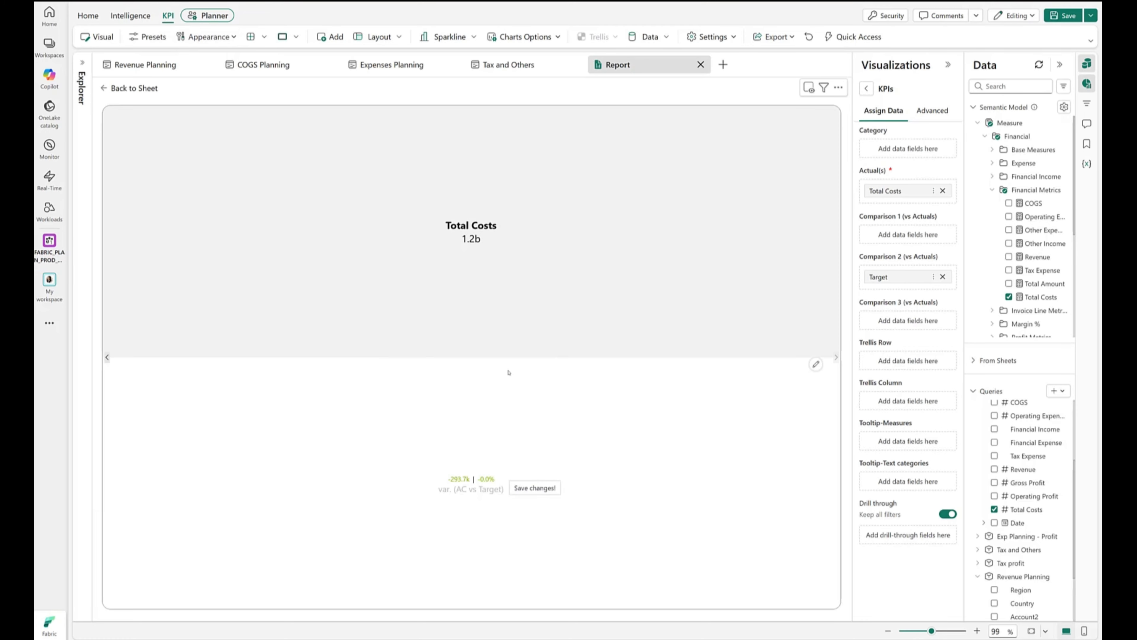
{"action": "left_click", "coordinate": [132, 88]}
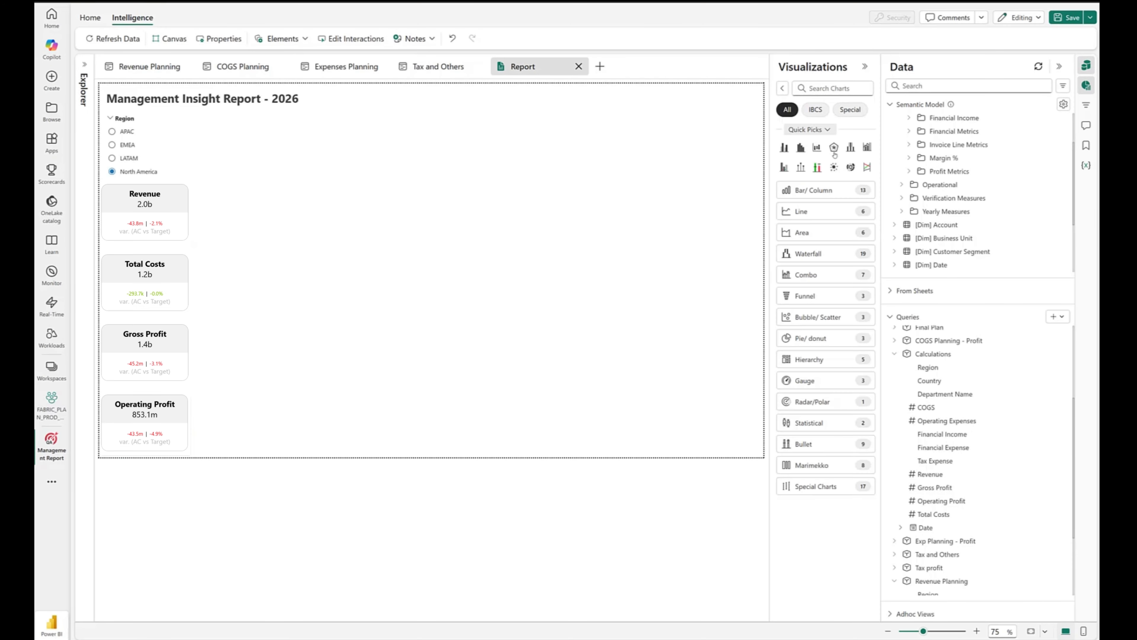
- Add a side-by-side waterfall chart with Account Level 2 as category, Actuals as actual, and the Final Plan query's Target as Comparison 2
{"action": "left_click", "coordinate": [817, 252]}
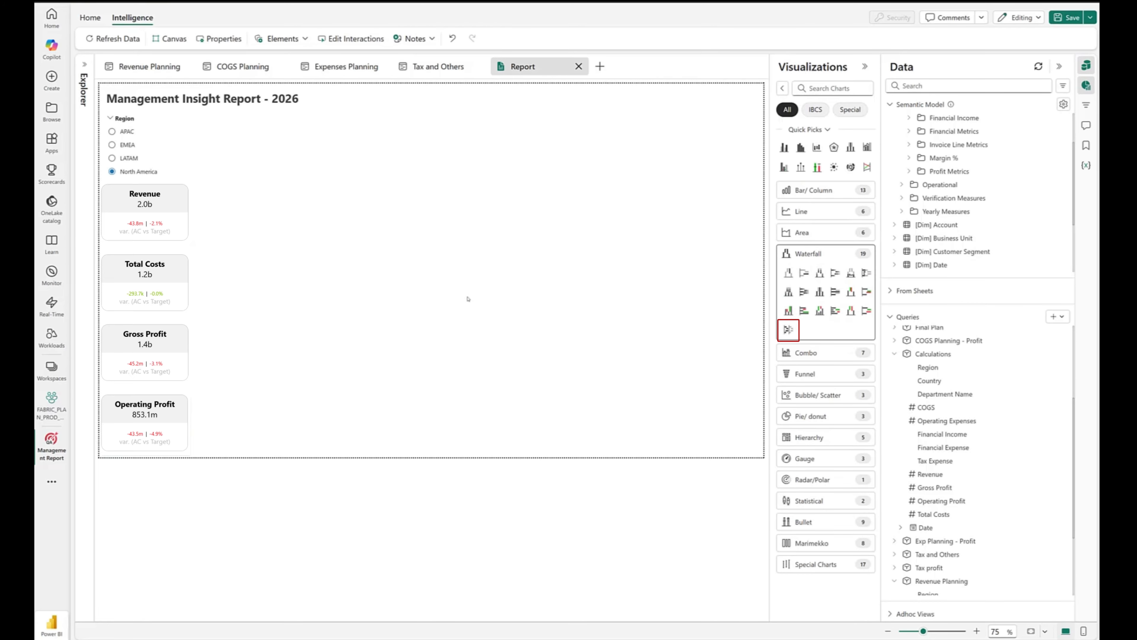
{"action": "left_click_drag", "start_coordinate": [950, 187], "coordinate": [825, 231]}
{"action": "scroll", "coordinate": [941, 429], "scroll_direction": "up", "scroll_amount": 2}
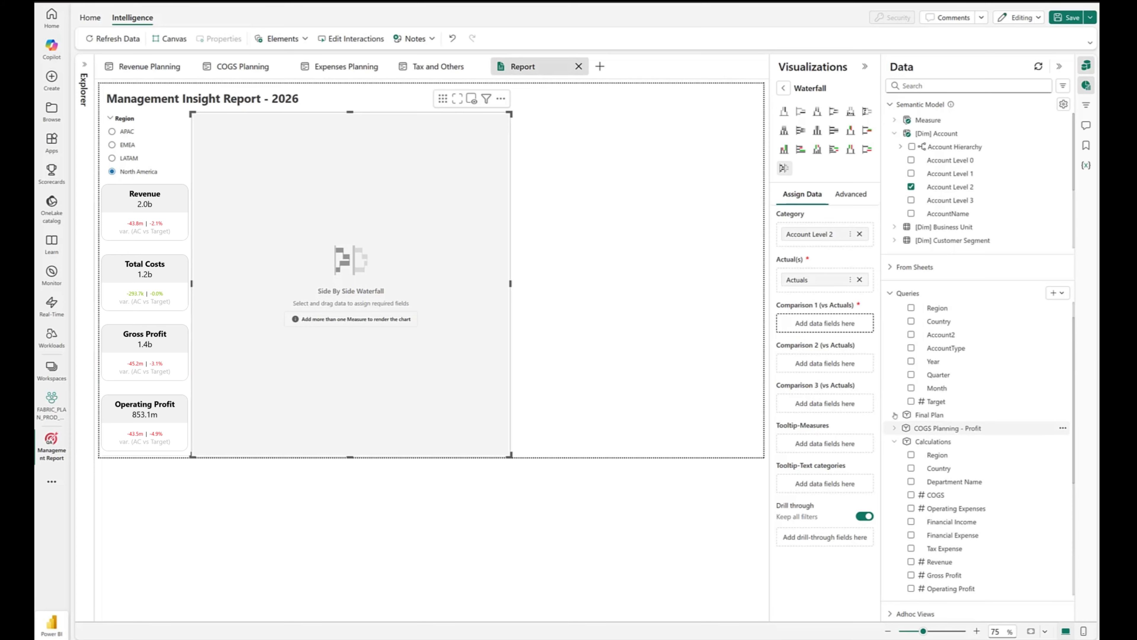
{"action": "left_click", "coordinate": [930, 416]}
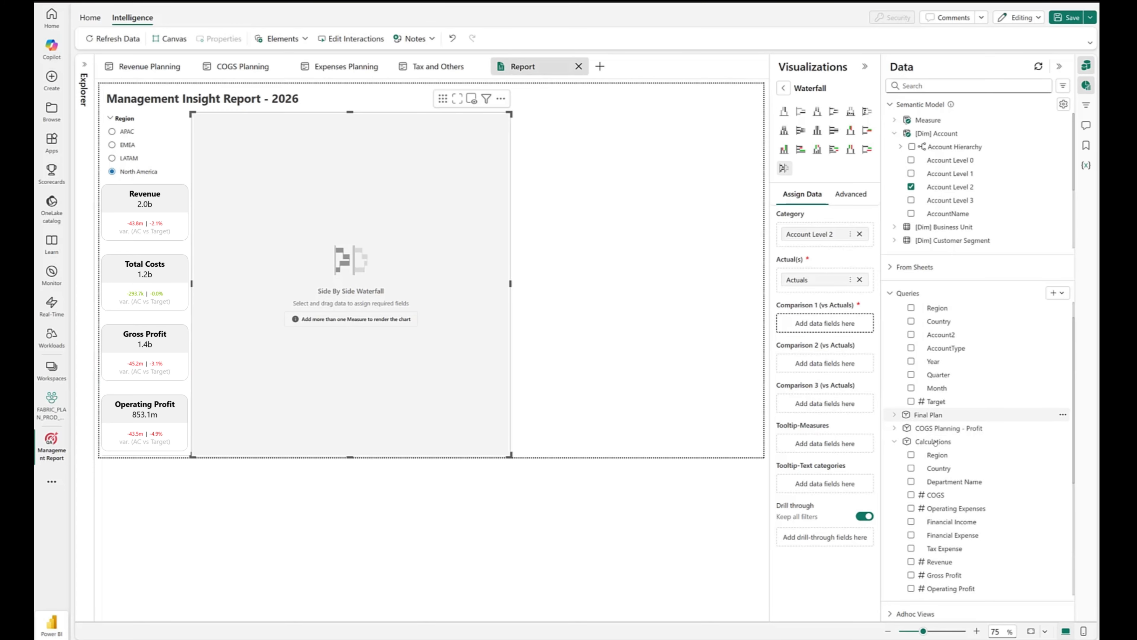
{"action": "left_click_drag", "start_coordinate": [939, 505], "coordinate": [825, 364]}
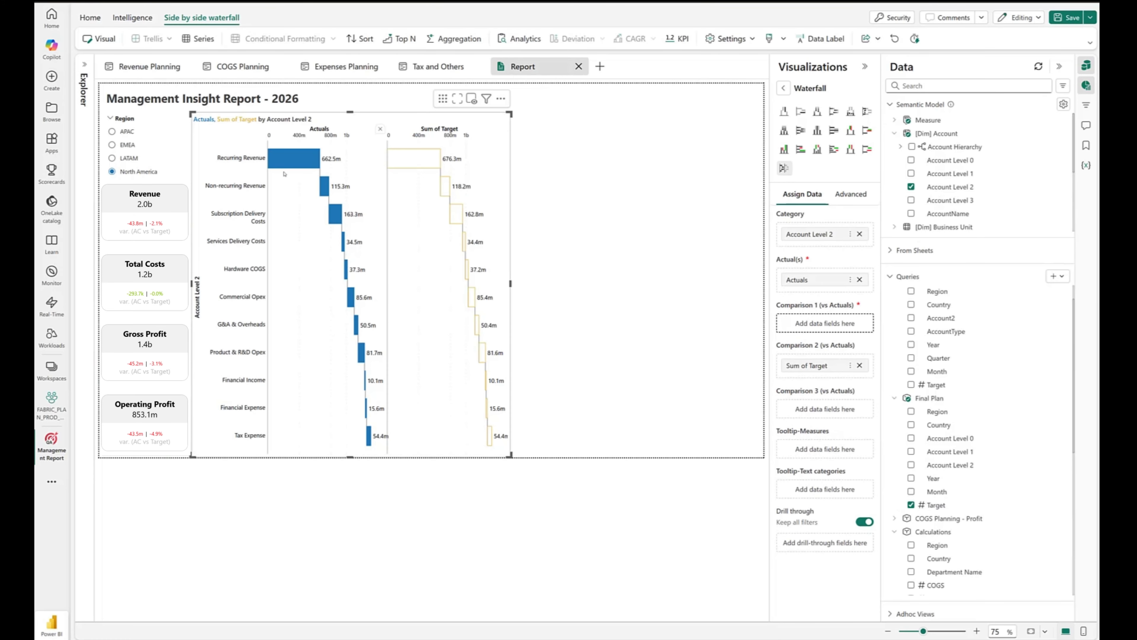
- Add a total after Non-recurring Revenue in the waterfall chart and invert the Subscription Delivery Costs bar
{"action": "left_click", "coordinate": [325, 190]}
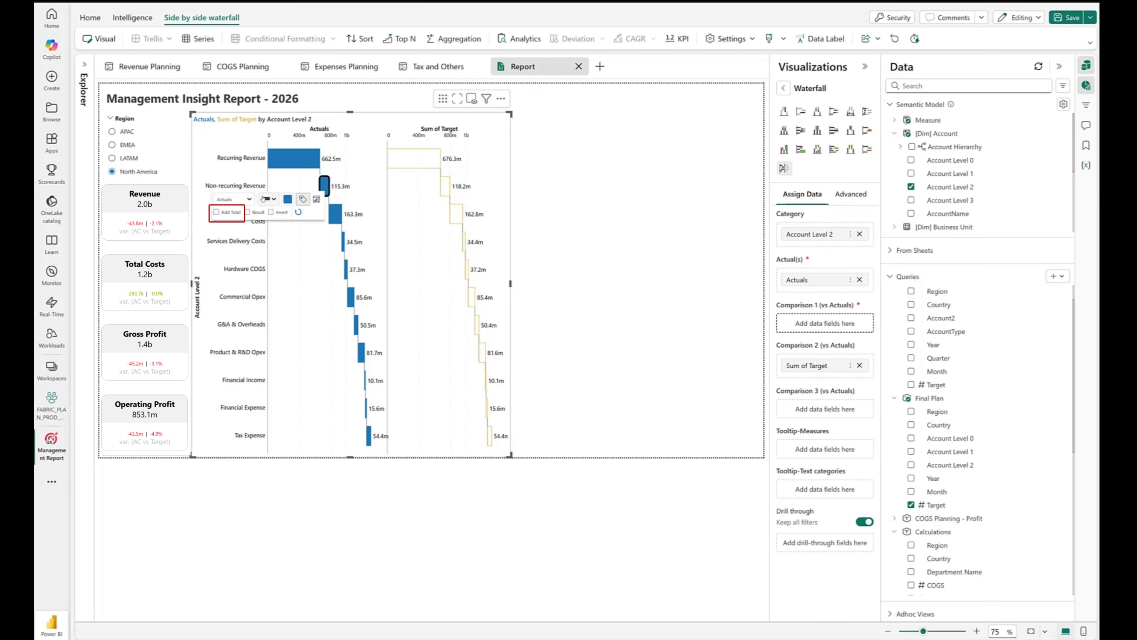
{"action": "left_click", "coordinate": [216, 212]}
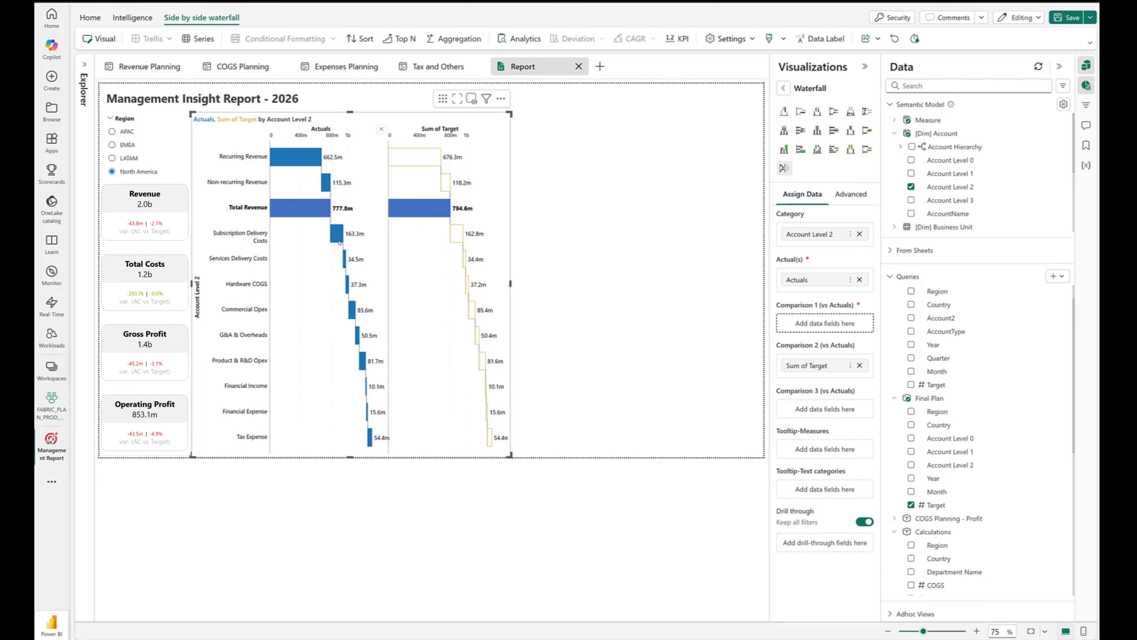
{"action": "left_click", "coordinate": [337, 236]}
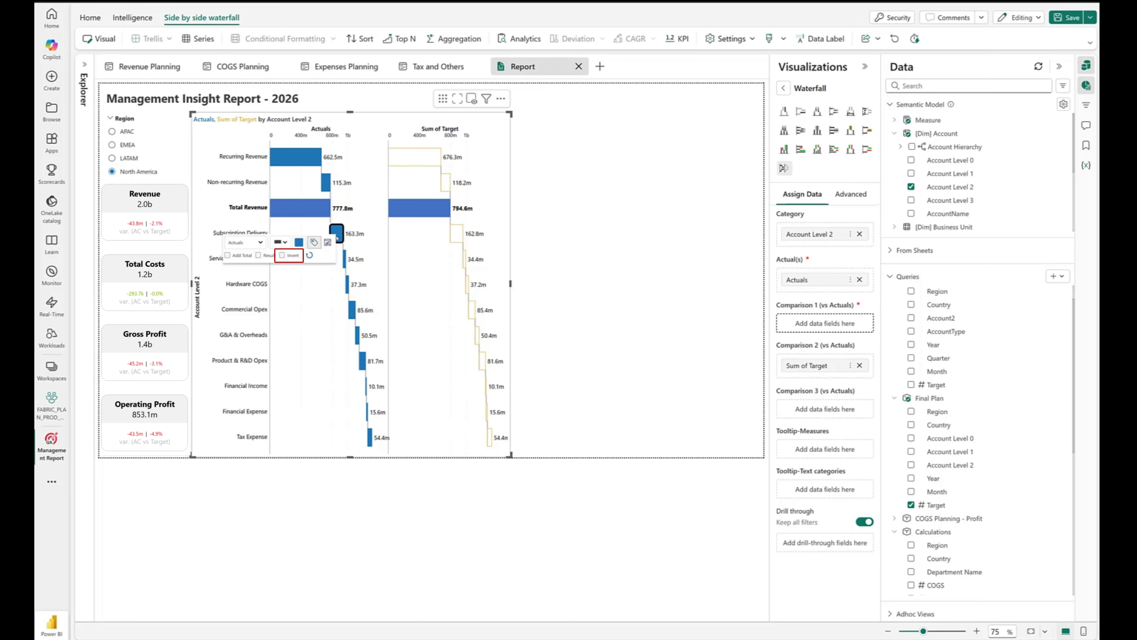
{"action": "left_click", "coordinate": [282, 256]}
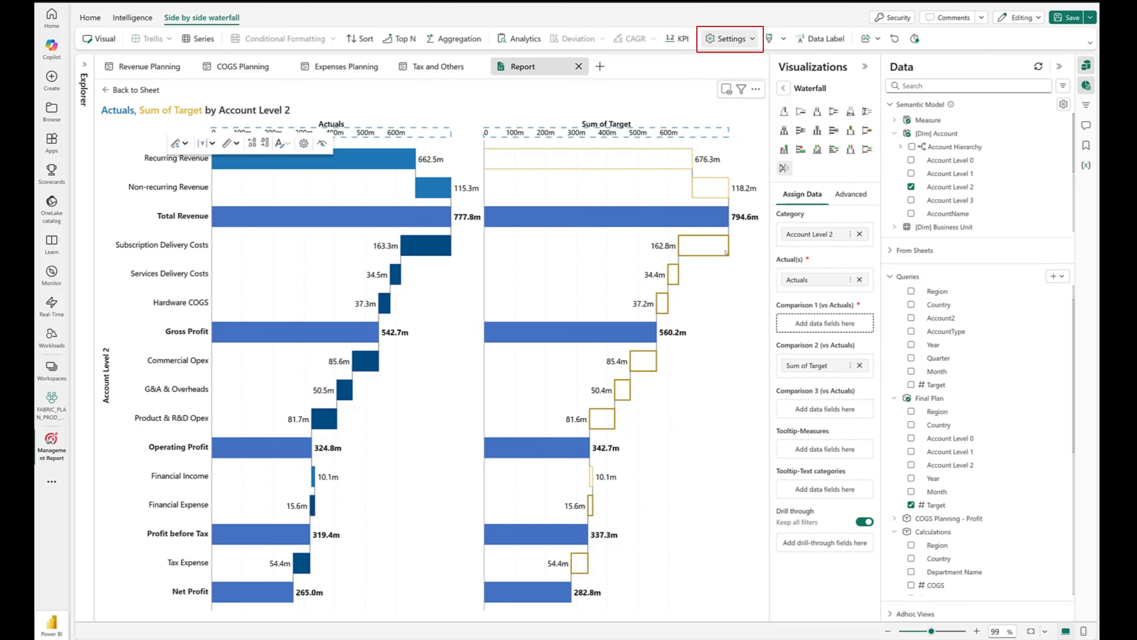
- Turn off automatic font color and recolor the waterfall's Actuals series light blue and Sum of Target series grey
{"action": "left_click", "coordinate": [730, 38]}
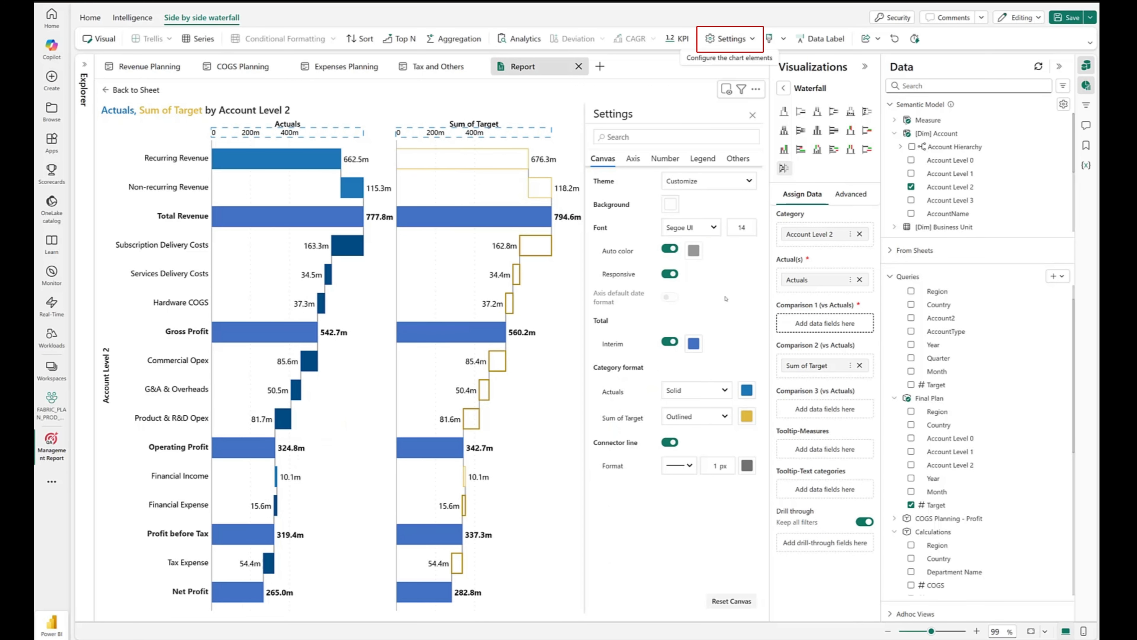
{"action": "left_click", "coordinate": [747, 320]}
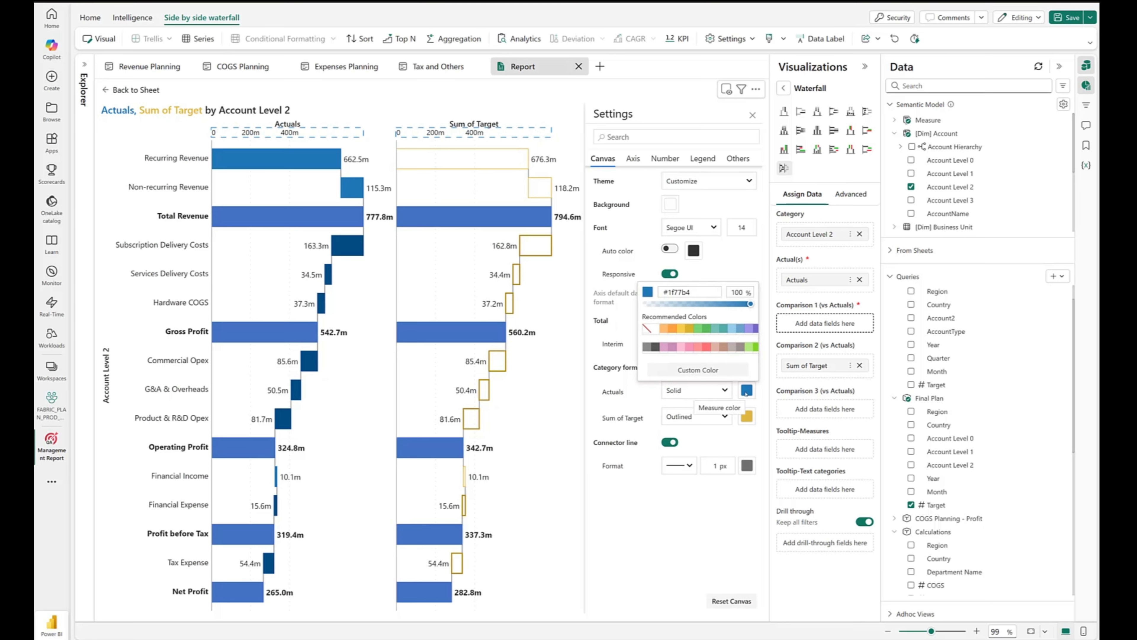
{"action": "left_click", "coordinate": [741, 329]}
{"action": "left_click", "coordinate": [746, 416]}
{"action": "left_click", "coordinate": [654, 351]}
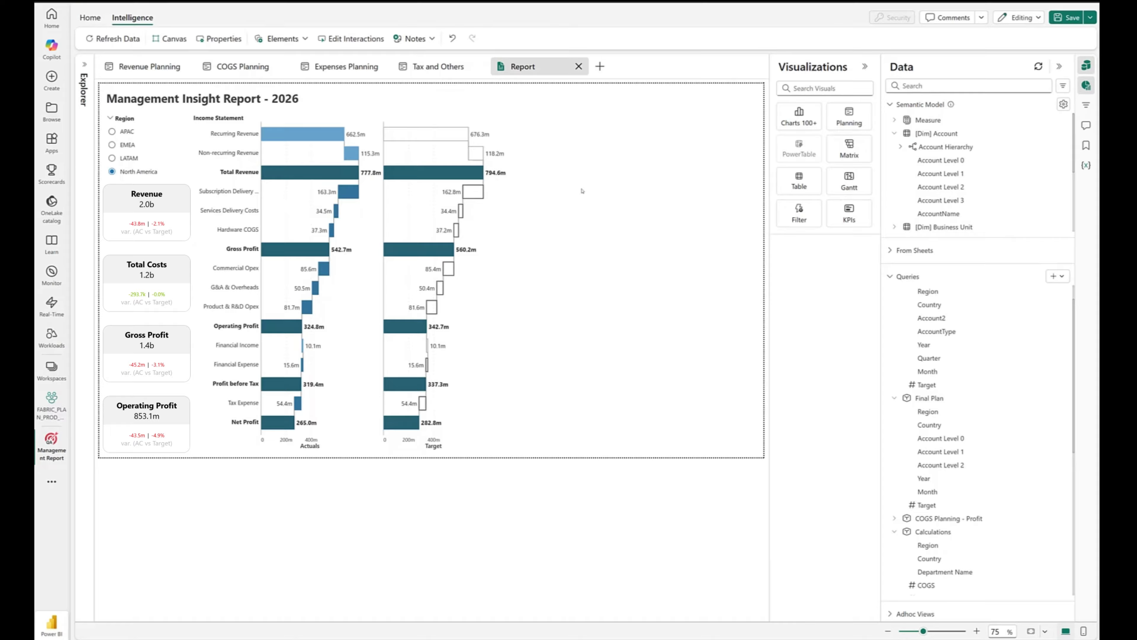
- Add a conditional column bullet chart with Date Month as category, Revenue as actual and the Revenue Planning sheet's Target as target
{"action": "left_click", "coordinate": [799, 116]}
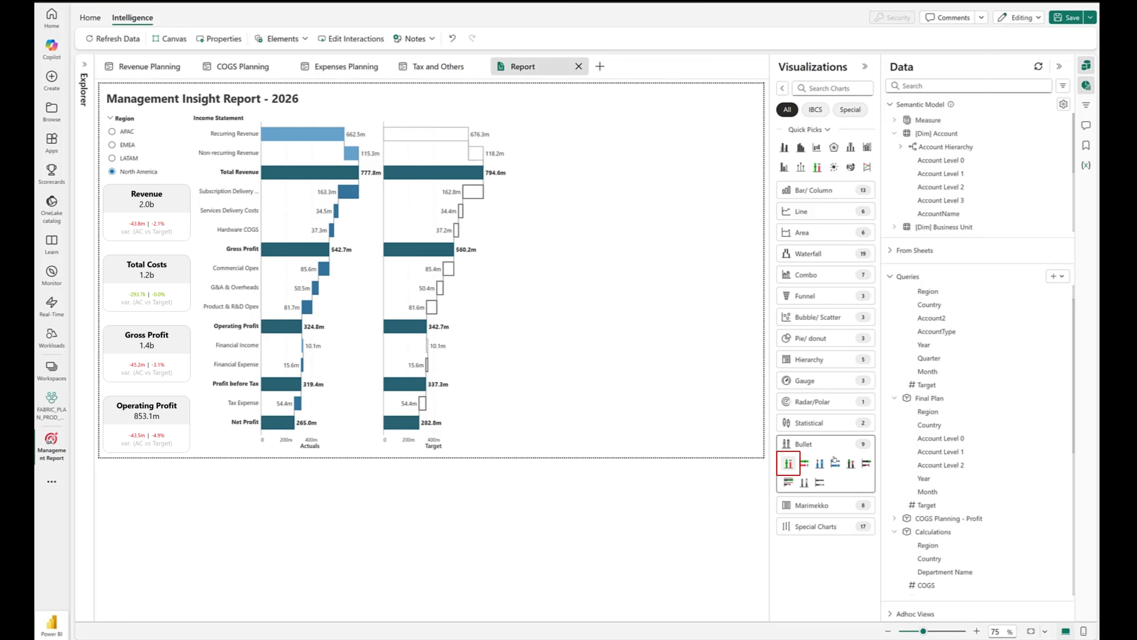
{"action": "left_click", "coordinate": [894, 121]}
{"action": "left_click", "coordinate": [926, 401]}
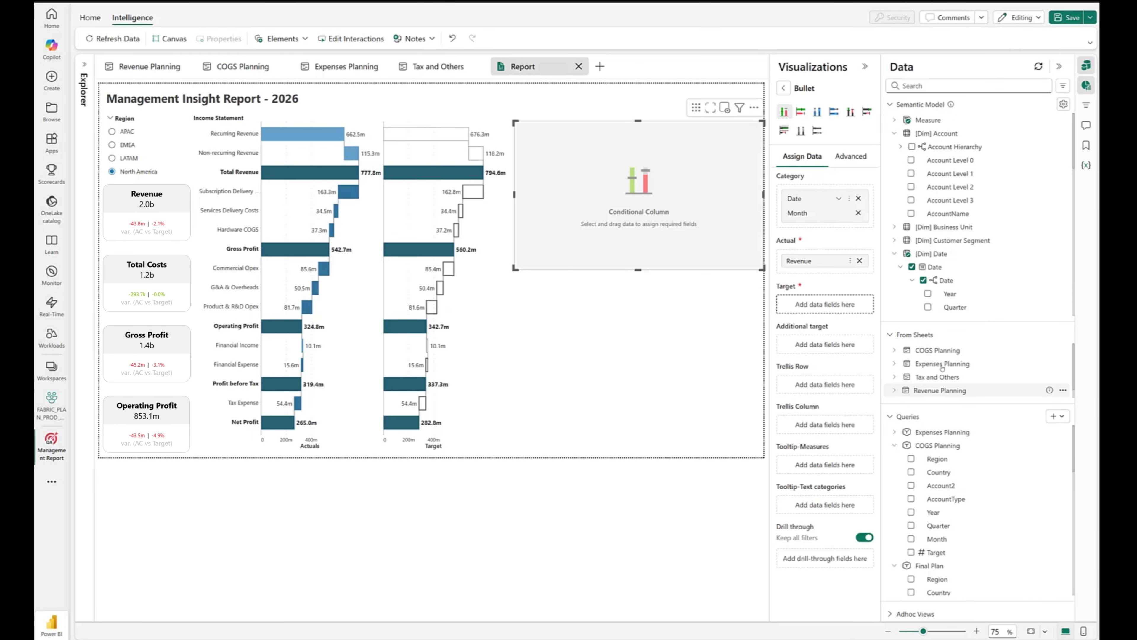
{"action": "scroll", "coordinate": [945, 370], "scroll_direction": "down", "scroll_amount": 1}
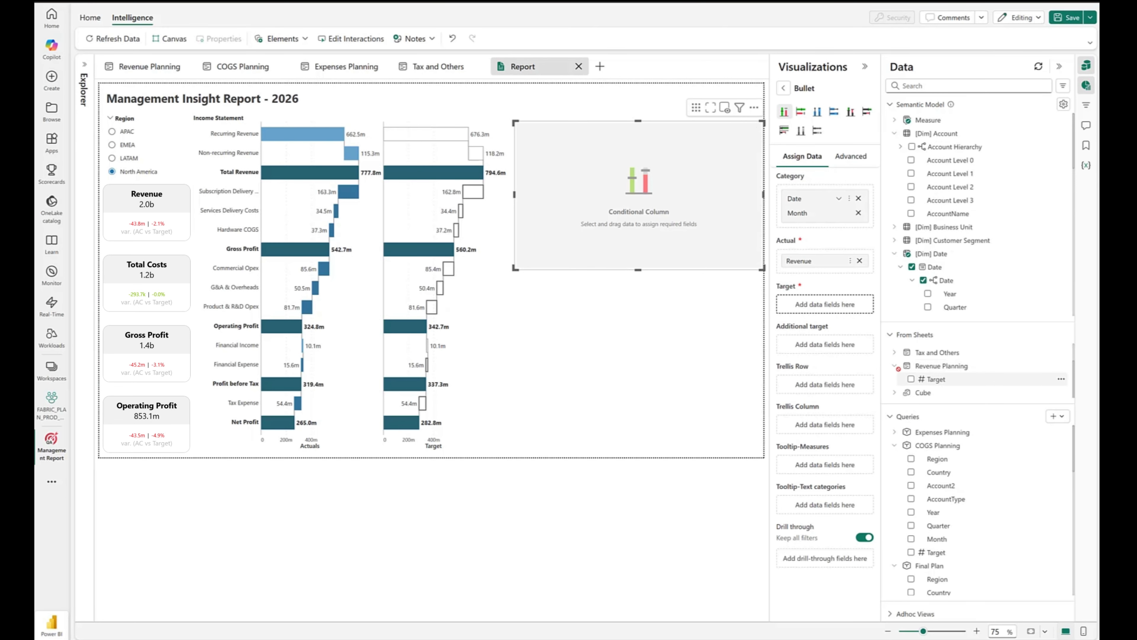
{"action": "left_click", "coordinate": [911, 378]}
- Review the bullet chart's conditional formatting rules, including the condition of the Actual<95% Target rule, and close them without changes
{"action": "left_click", "coordinate": [317, 39]}
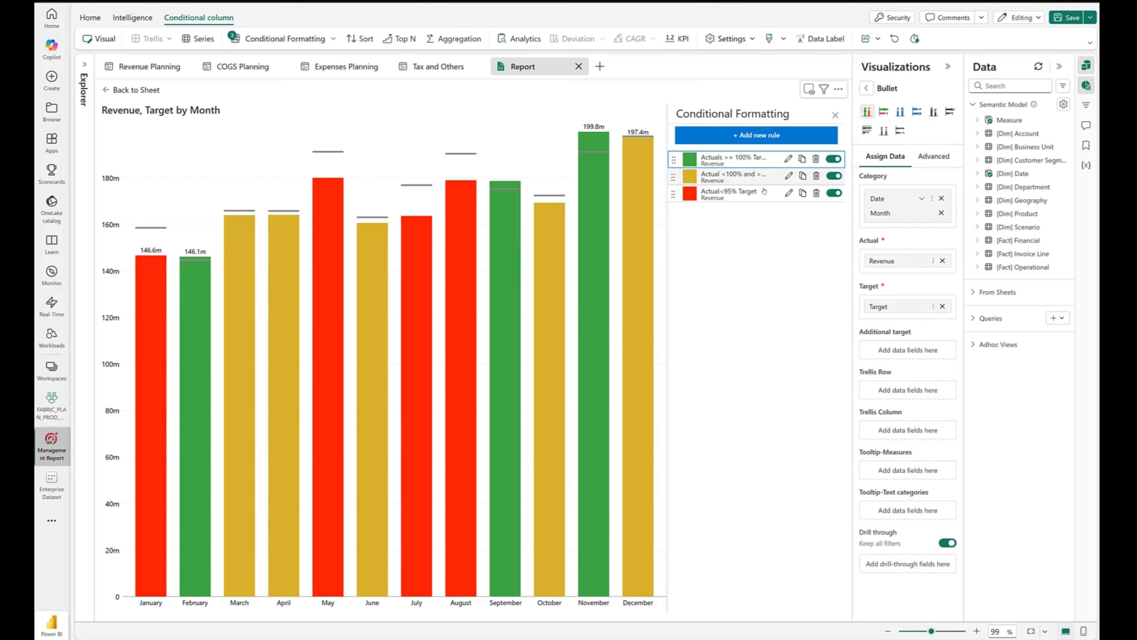
{"action": "left_click", "coordinate": [788, 195]}
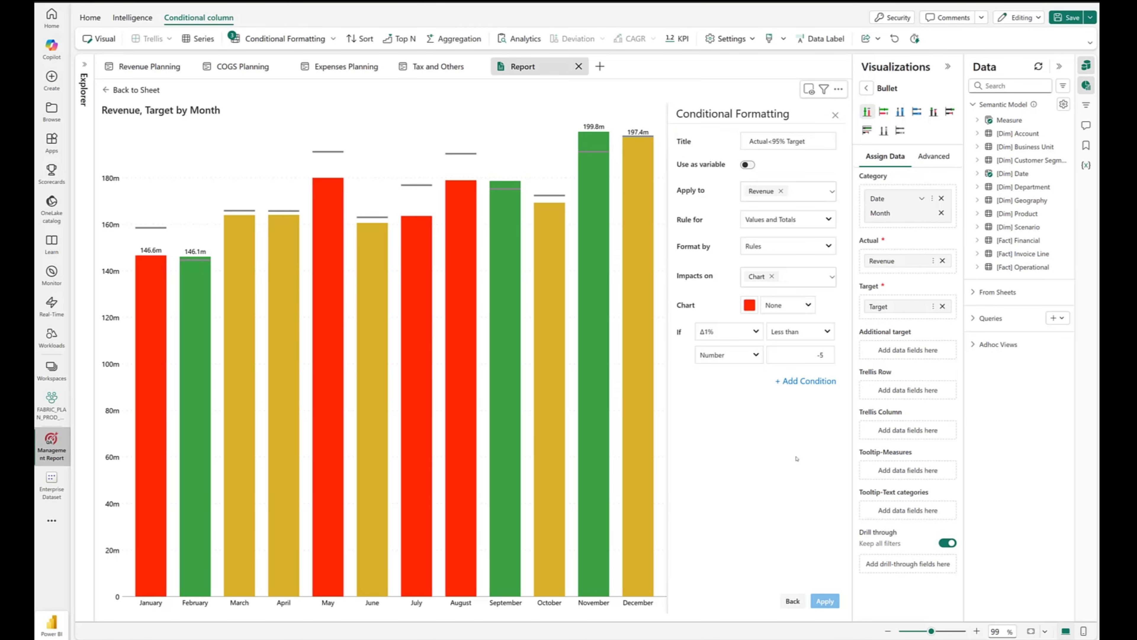
{"action": "left_click", "coordinate": [792, 601]}
{"action": "left_click", "coordinate": [538, 119]}
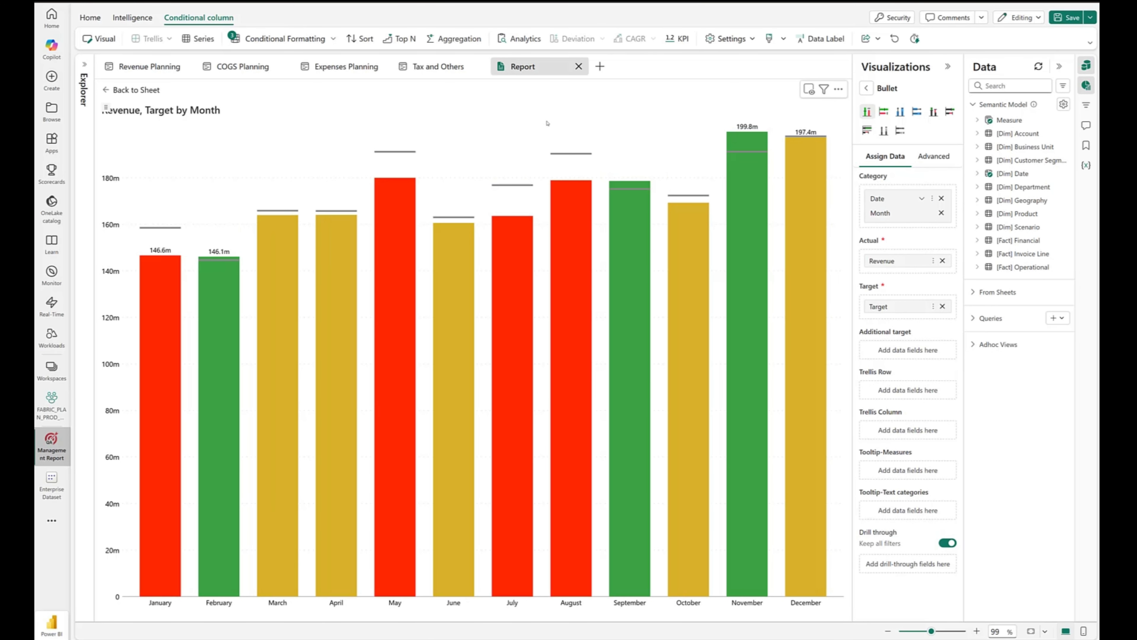
- Change the bullet chart's target marker shape from line to arrow
{"action": "left_click", "coordinate": [160, 227]}
{"action": "left_click", "coordinate": [186, 217]}
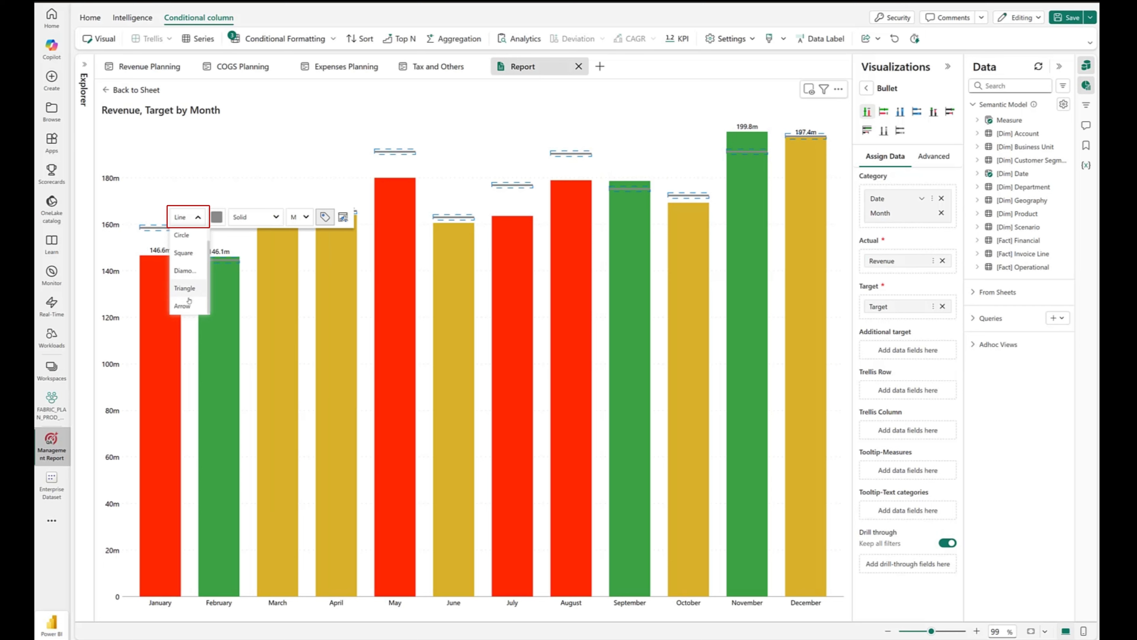
{"action": "left_click", "coordinate": [183, 306]}
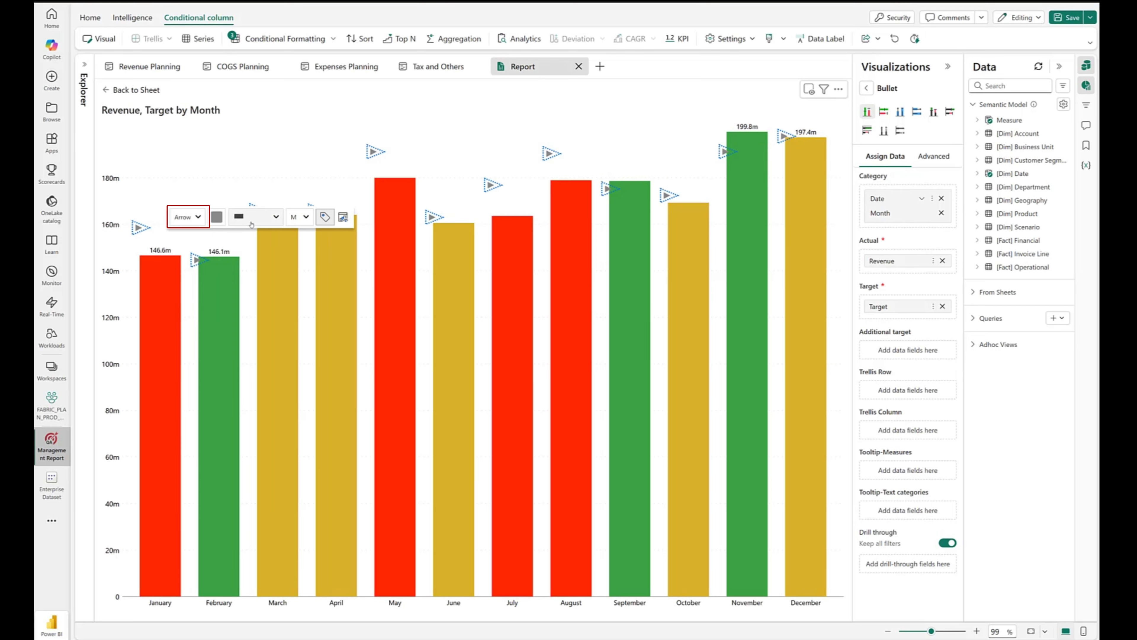
{"action": "left_click", "coordinate": [248, 146]}
- Show the bullet chart's legend with the conditional formatting rules as entries
{"action": "left_click", "coordinate": [729, 39]}
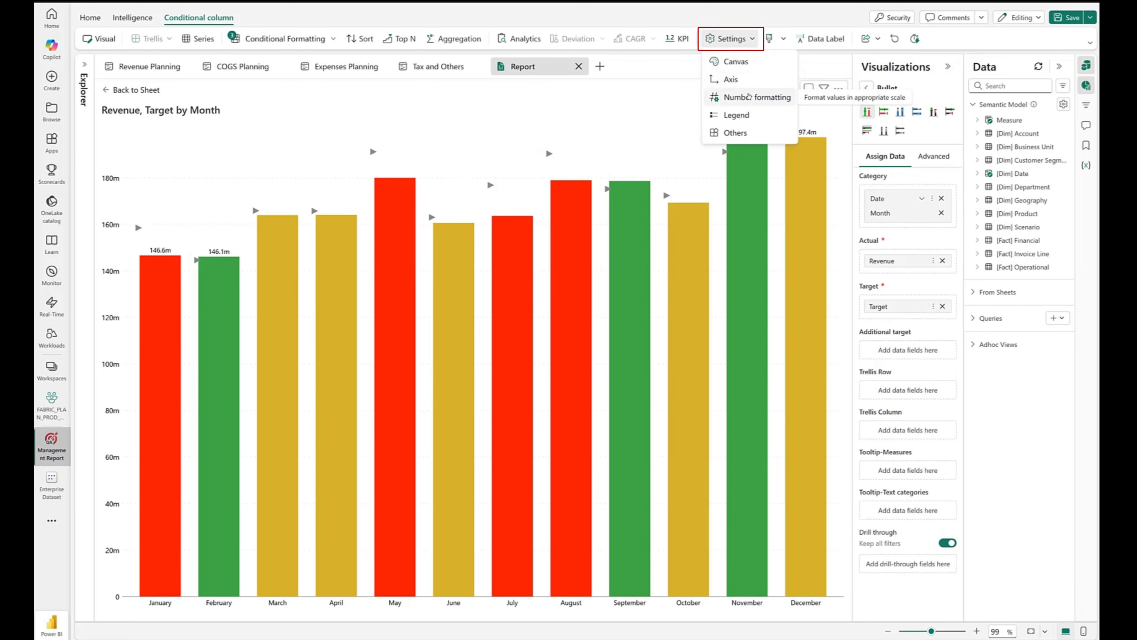
{"action": "left_click", "coordinate": [736, 114]}
{"action": "left_click", "coordinate": [752, 181]}
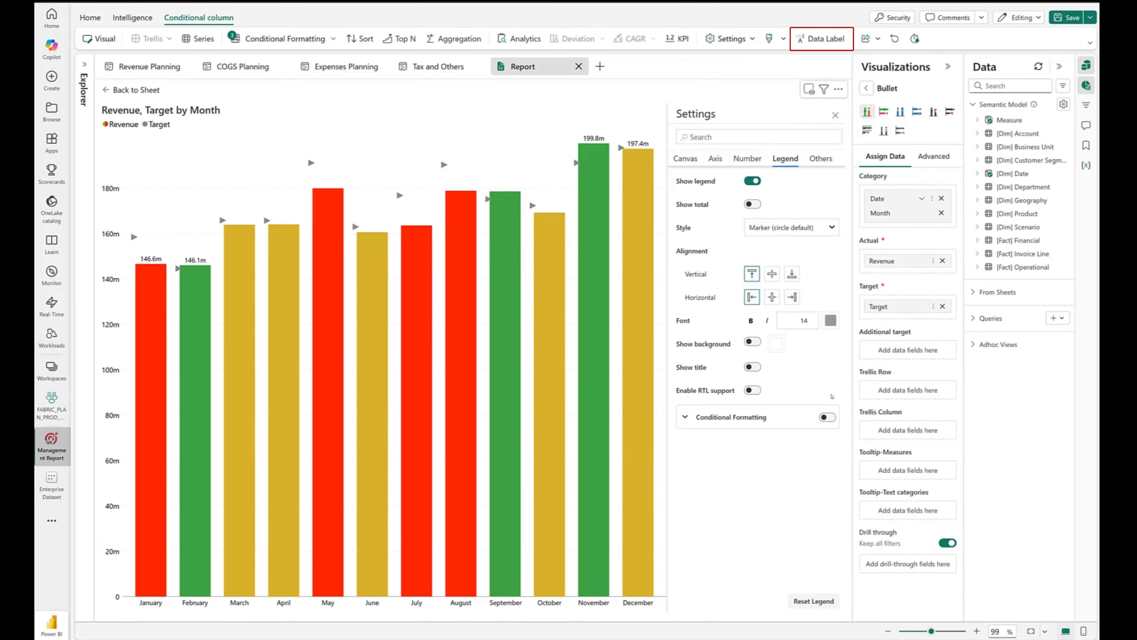
- Show all data labels on the bullet chart, positioned Inside - Bottom with vertical orientation, and return to the report sheet
{"action": "left_click", "coordinate": [804, 39]}
{"action": "left_click", "coordinate": [778, 159]}
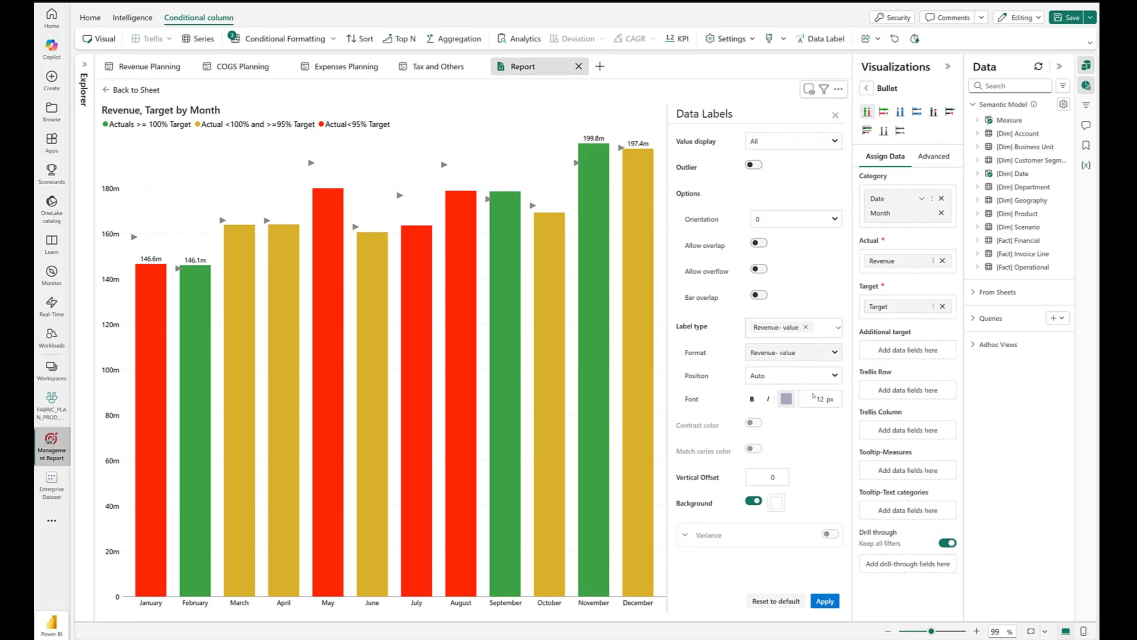
{"action": "left_click", "coordinate": [801, 376]}
{"action": "left_click", "coordinate": [802, 468]}
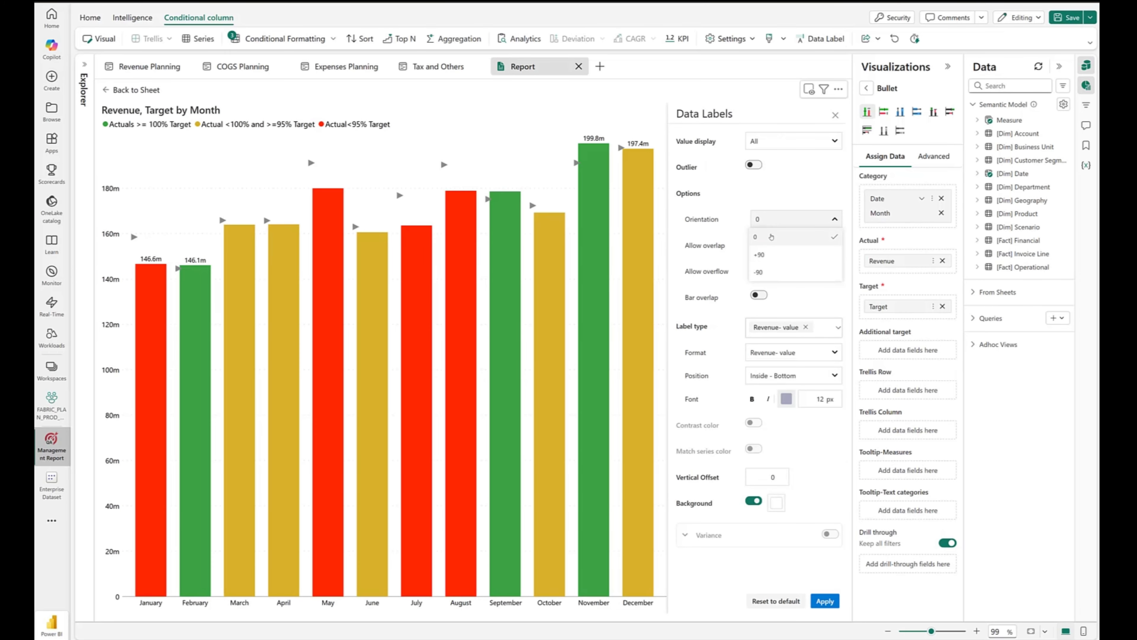
{"action": "left_click", "coordinate": [825, 600]}
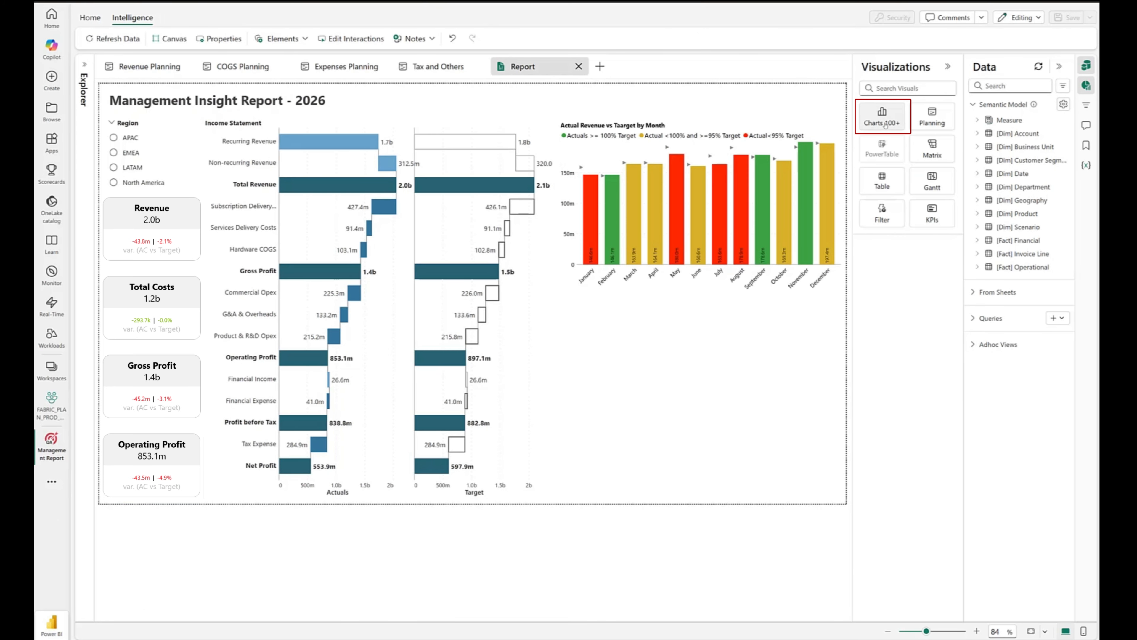
- Add an integrated variance bar chart with Product Name as category, Revenue as actual and Revenue Planning's Target as Comparison 2
{"action": "left_click", "coordinate": [885, 125]}
{"action": "left_click", "coordinate": [901, 192]}
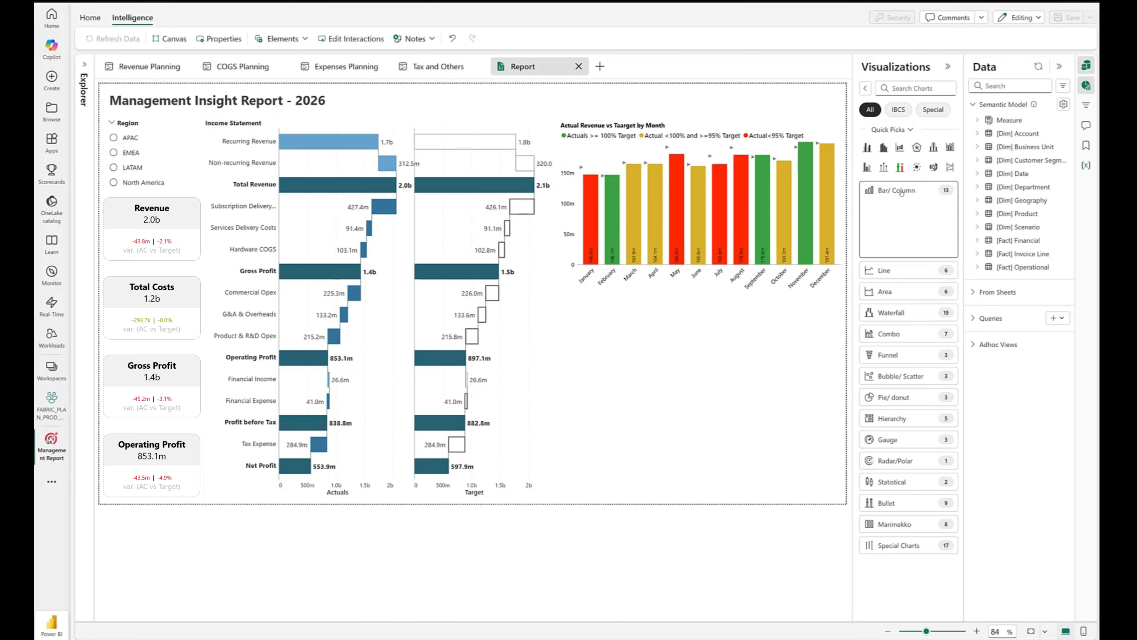
{"action": "left_click", "coordinate": [918, 228]}
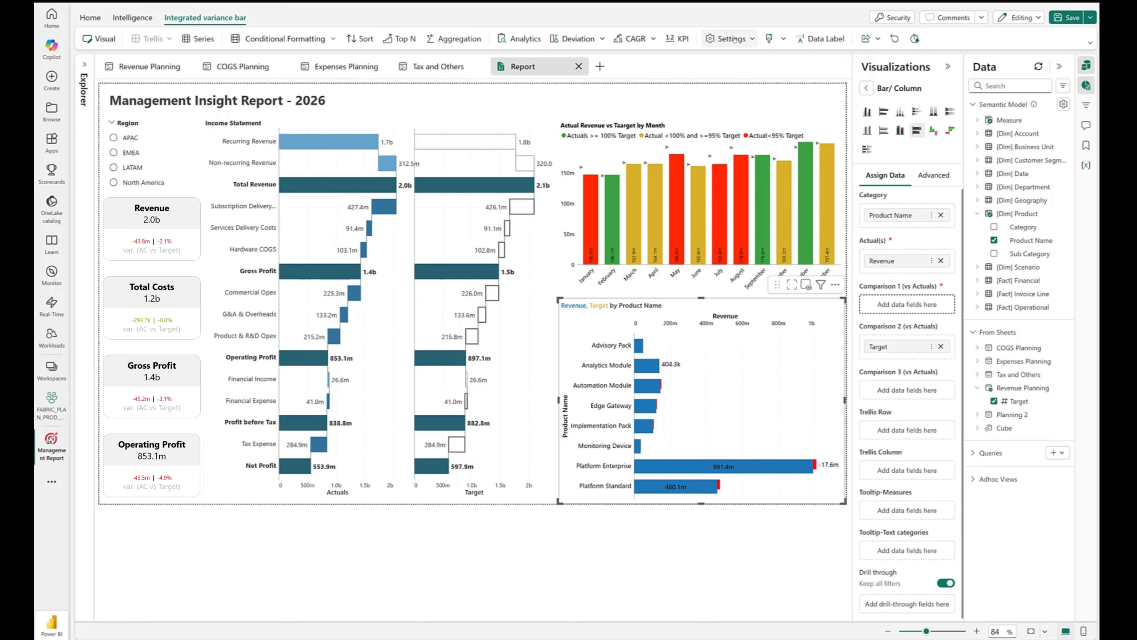
- Turn off the variance bar chart's automatic font color and recolor Revenue light blue and Target grey
{"action": "left_click", "coordinate": [733, 39]}
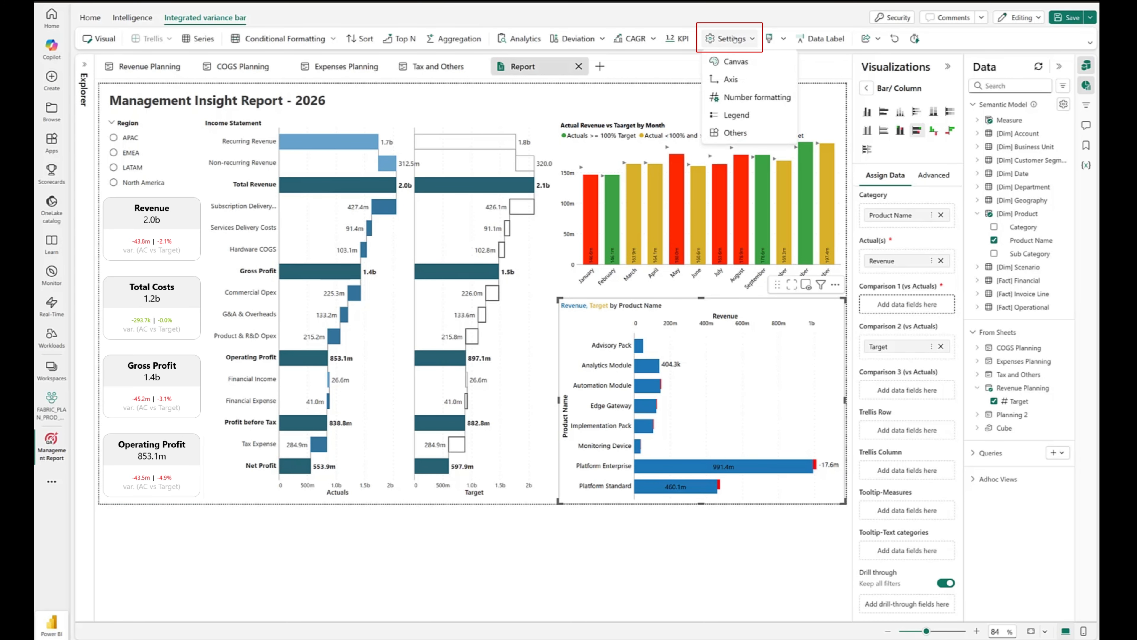
{"action": "left_click", "coordinate": [730, 62]}
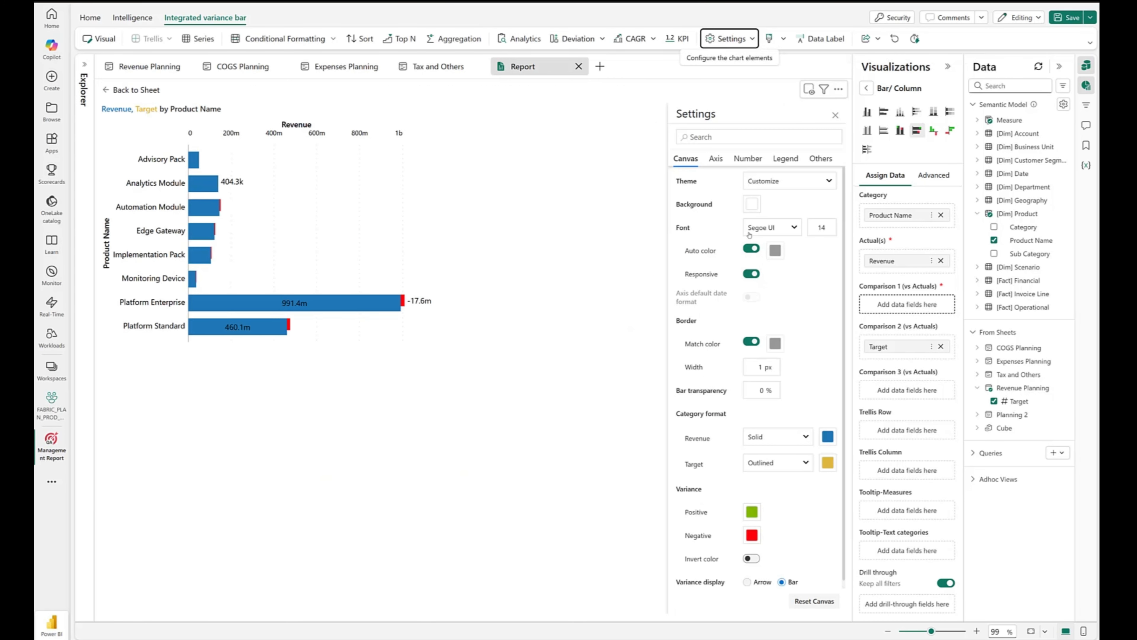
{"action": "left_click", "coordinate": [828, 465]}
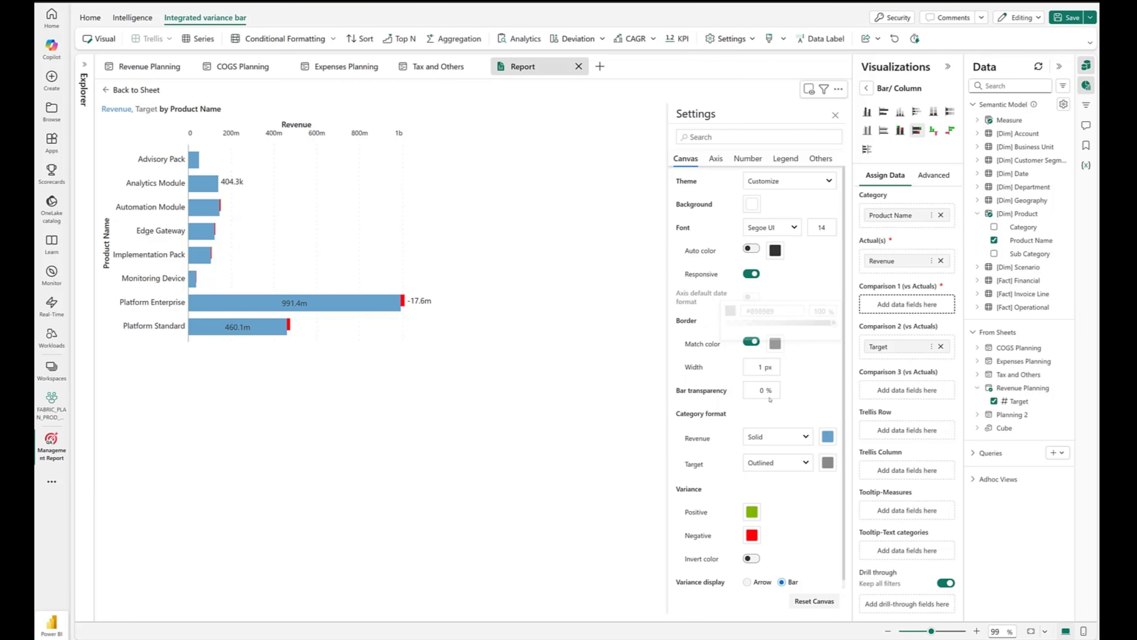
- Hide the x-axis and y-axis titles of the variance bar chart and set the y-axis position to Bottom / Right
{"action": "left_click", "coordinate": [721, 163]}
{"action": "left_click", "coordinate": [757, 227]}
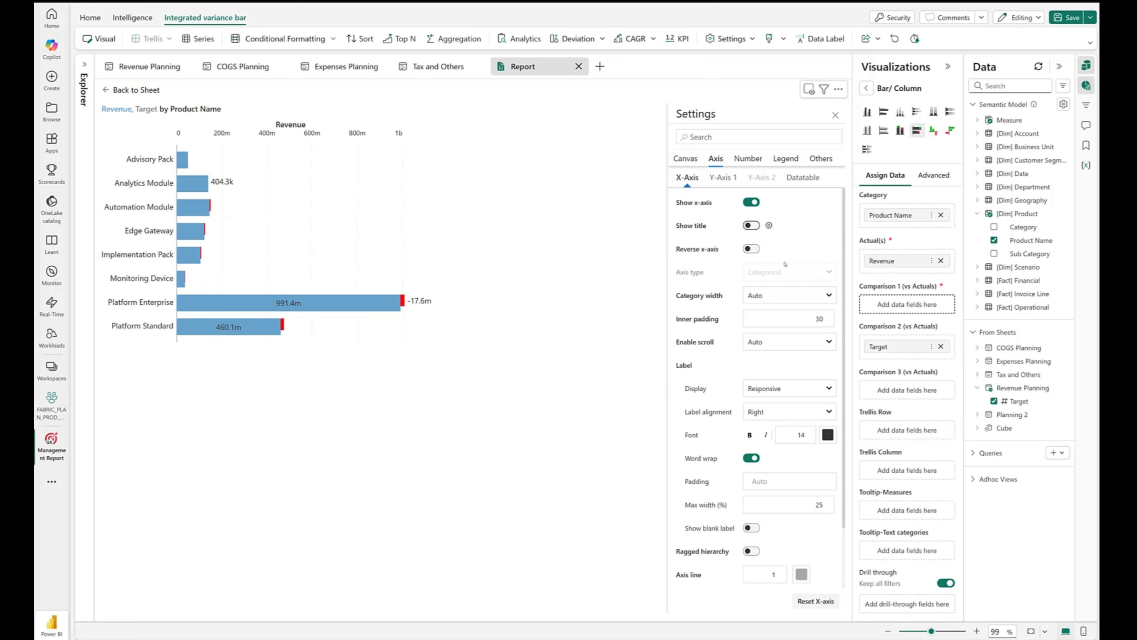
{"action": "left_click", "coordinate": [722, 177]}
{"action": "left_click", "coordinate": [752, 226]}
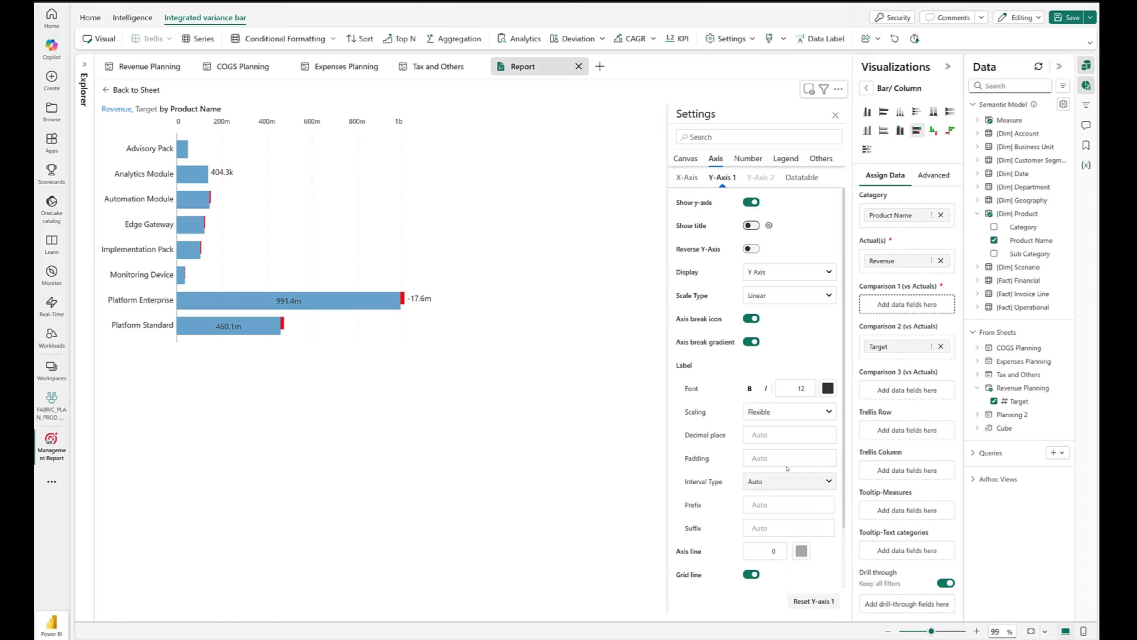
{"action": "scroll", "coordinate": [783, 551], "scroll_direction": "down", "scroll_amount": 2}
{"action": "left_click", "coordinate": [788, 573]}
{"action": "left_click", "coordinate": [761, 556]}
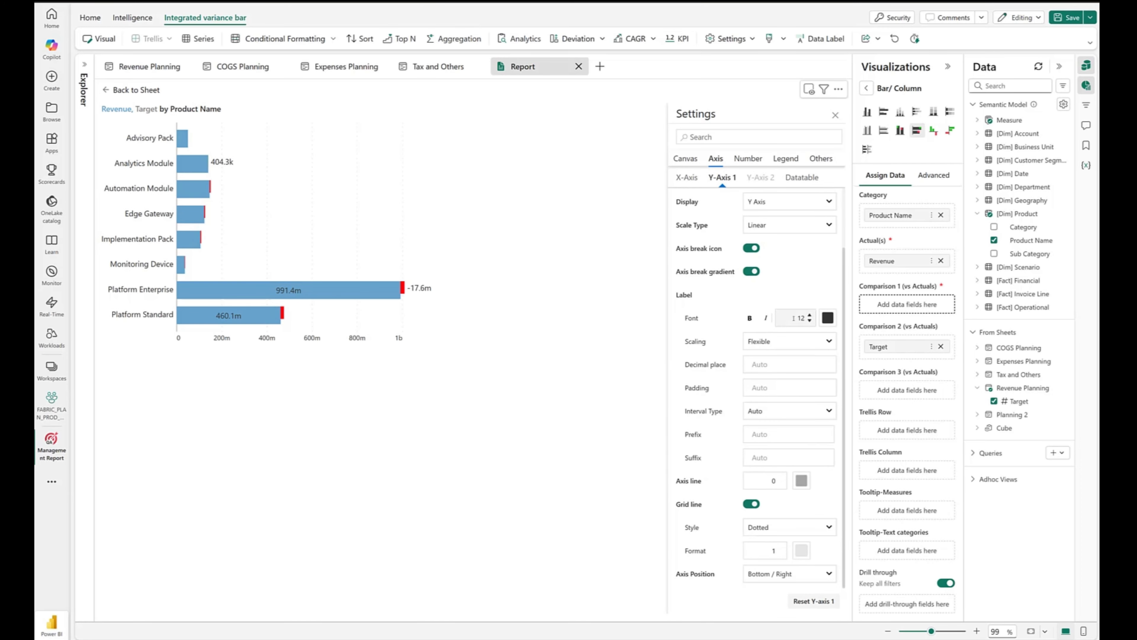
{"action": "left_click", "coordinate": [835, 116]}
- Set the variance bar chart's integrated variance labels to display all values
{"action": "left_click", "coordinate": [816, 39]}
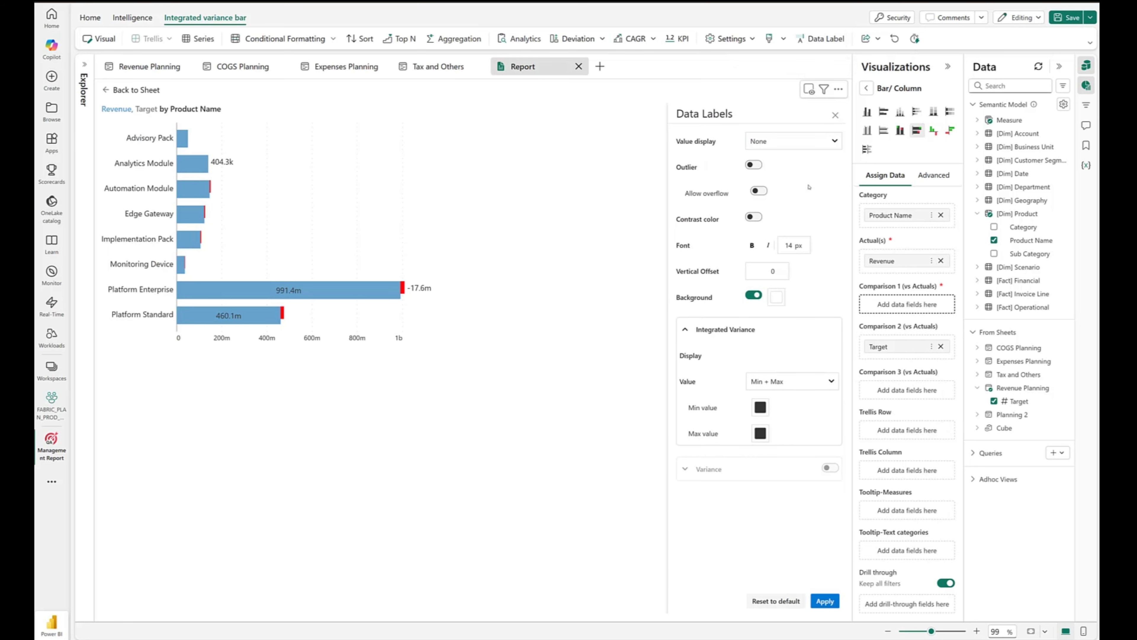
{"action": "left_click", "coordinate": [824, 381]}
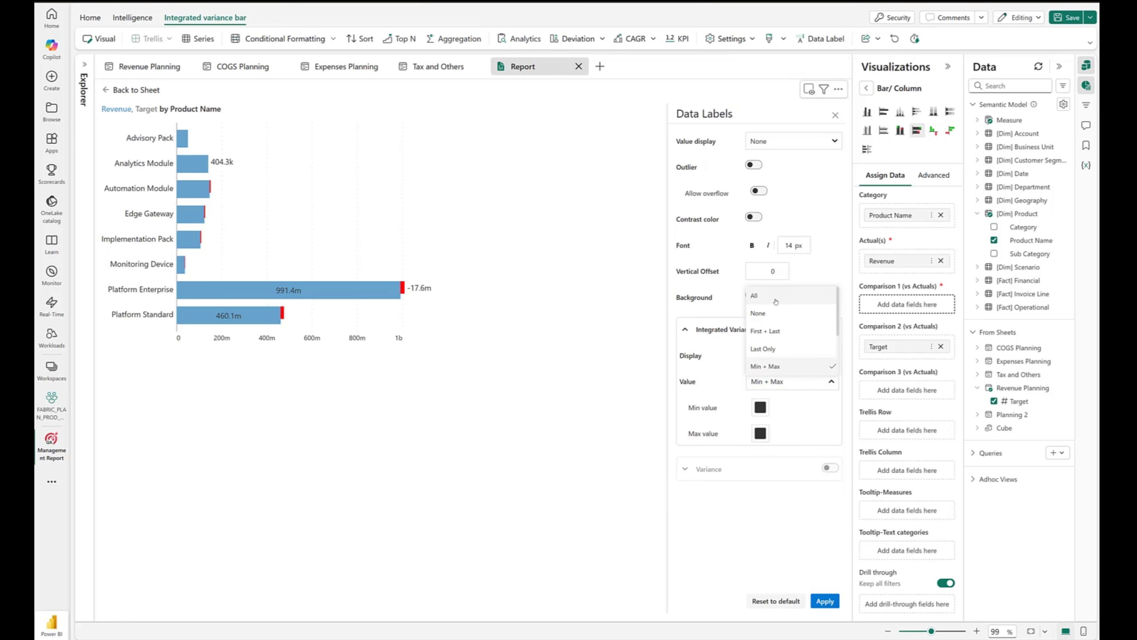
{"action": "left_click", "coordinate": [776, 301]}
{"action": "left_click", "coordinate": [825, 601]}
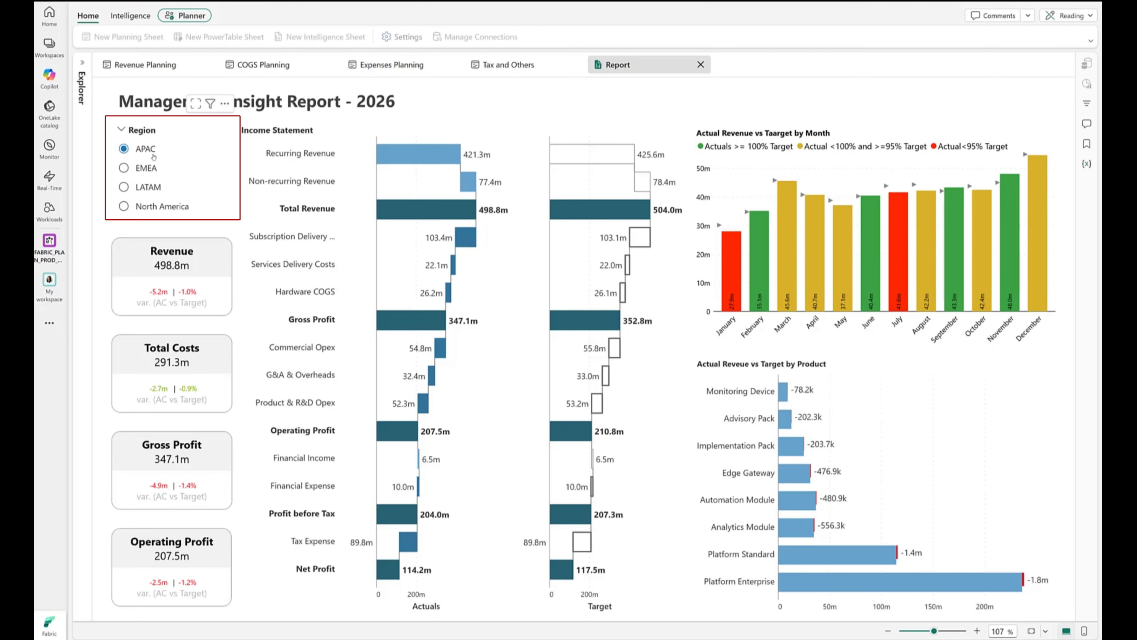
- Examine the report filtered to the LATAM region, clear the region filter and inspect the Revenue card's variance details
{"action": "left_click", "coordinate": [159, 189]}
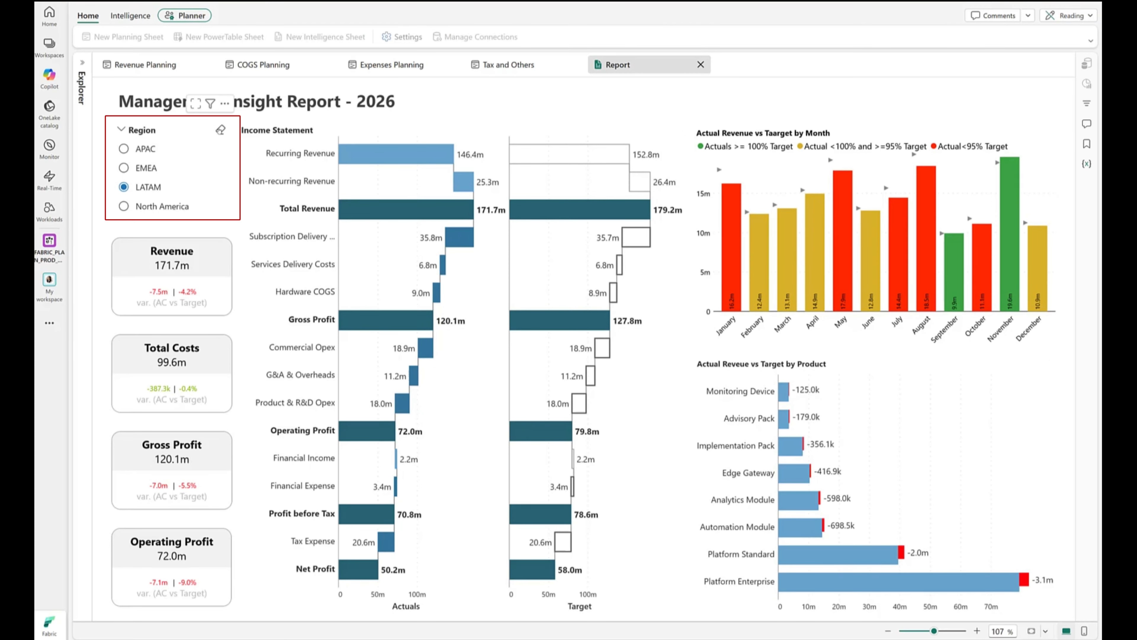
{"action": "left_click", "coordinate": [218, 131]}
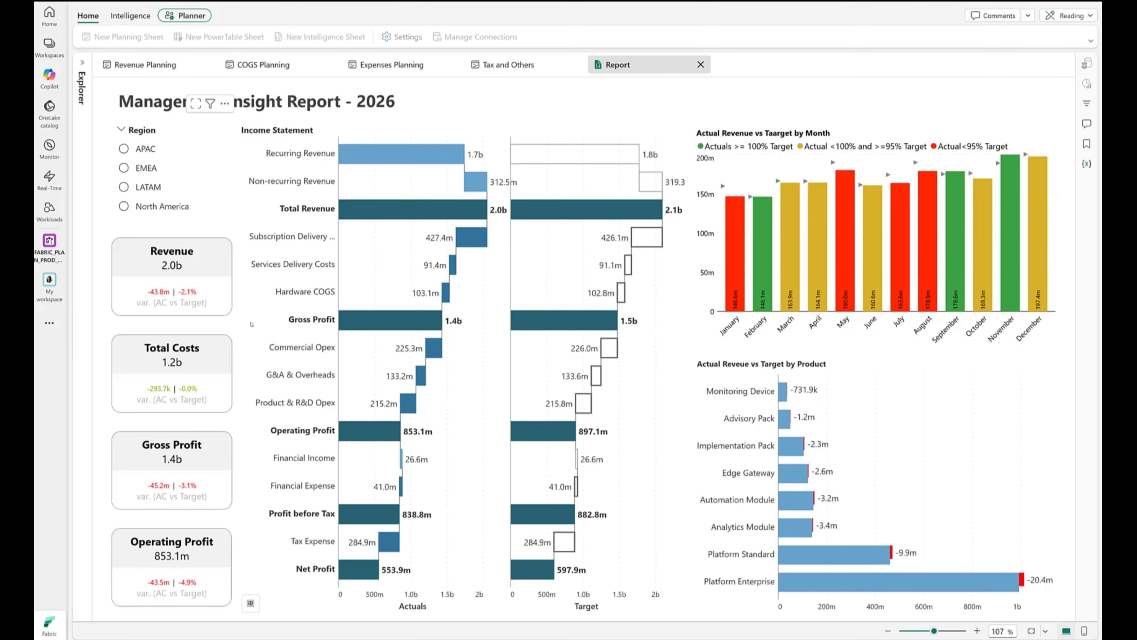
{"action": "mouse_move", "coordinate": [220, 276]}
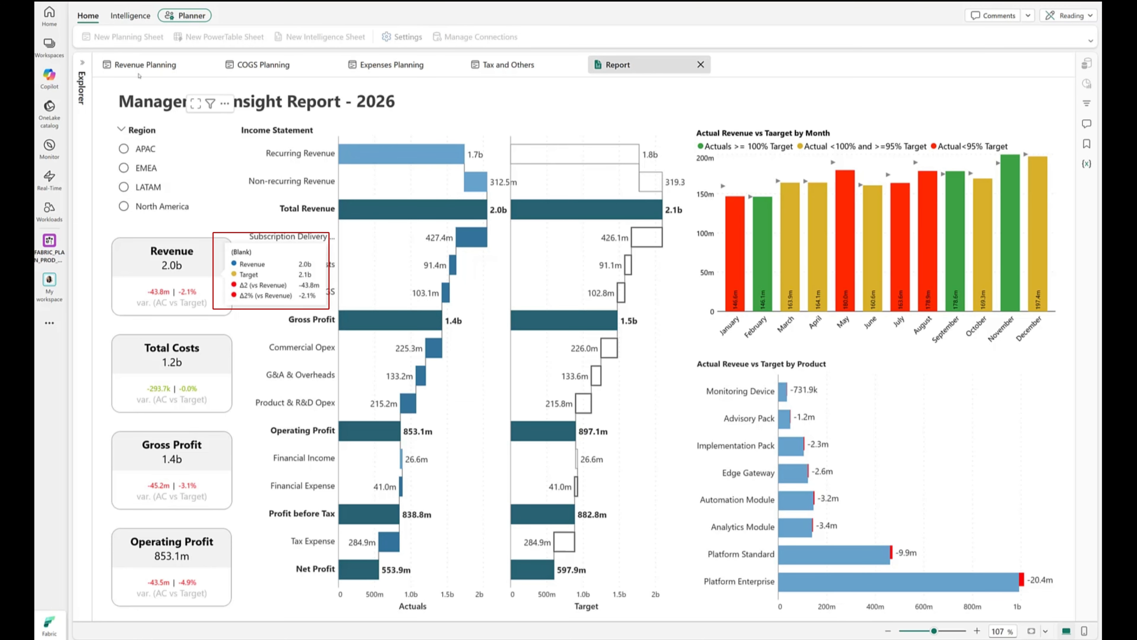
- Set the 2026 Target for the All row in the Revenue Planning sheet to 2115.23m
{"action": "left_click", "coordinate": [145, 65]}
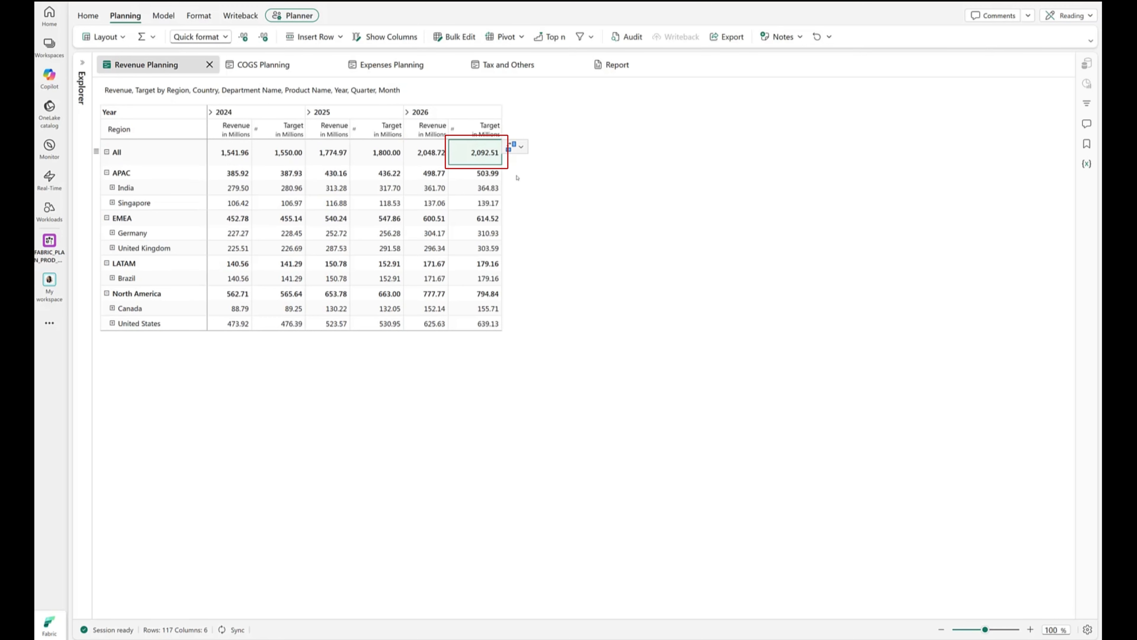
{"action": "type", "text": "2115.73"}
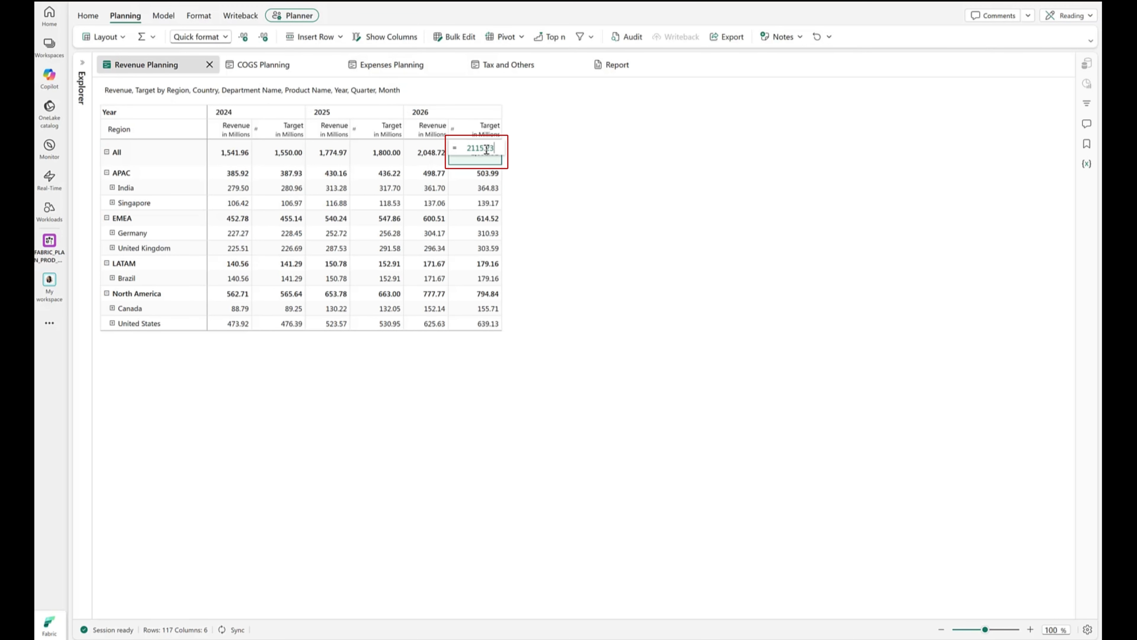
{"action": "type", "text": "m"}
{"action": "key", "text": "Return"}
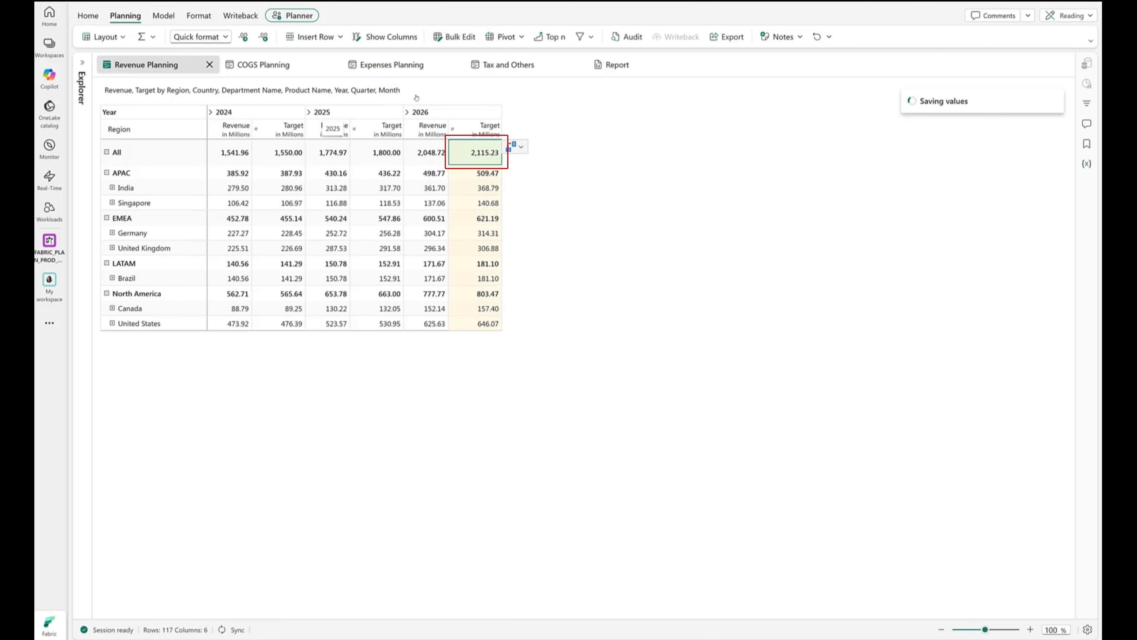